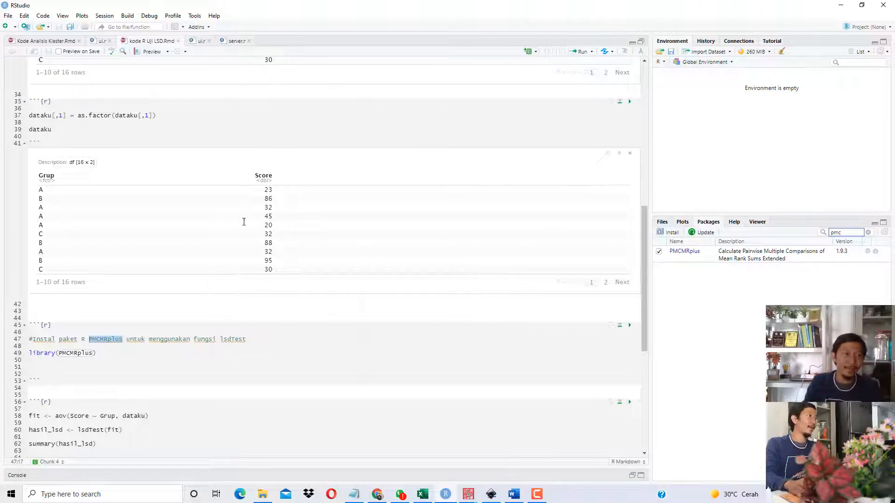
In File Explorer, open the "r shiny uji LSD" folder and locate the ui and server R files
scroll(244, 222, up, 4)
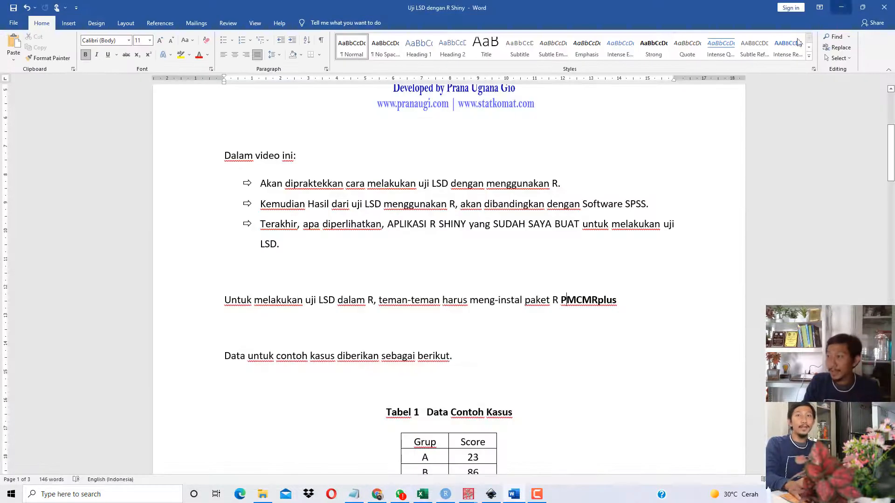
click(841, 5)
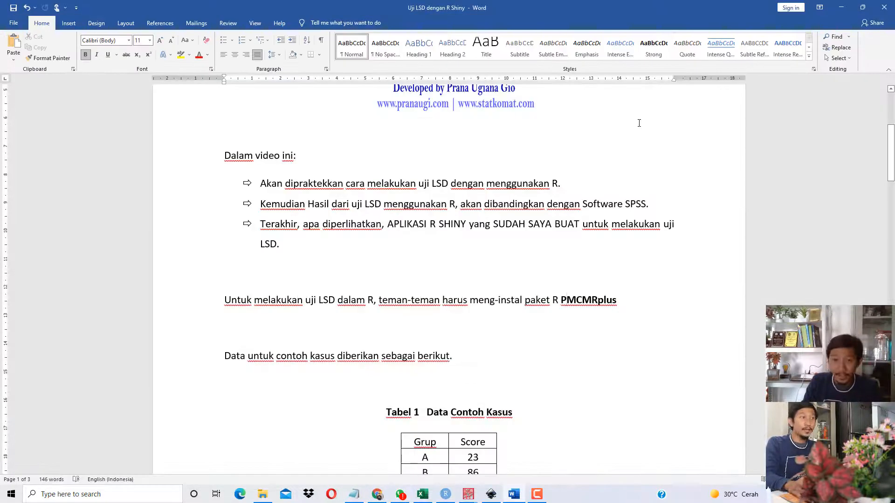
click(263, 494)
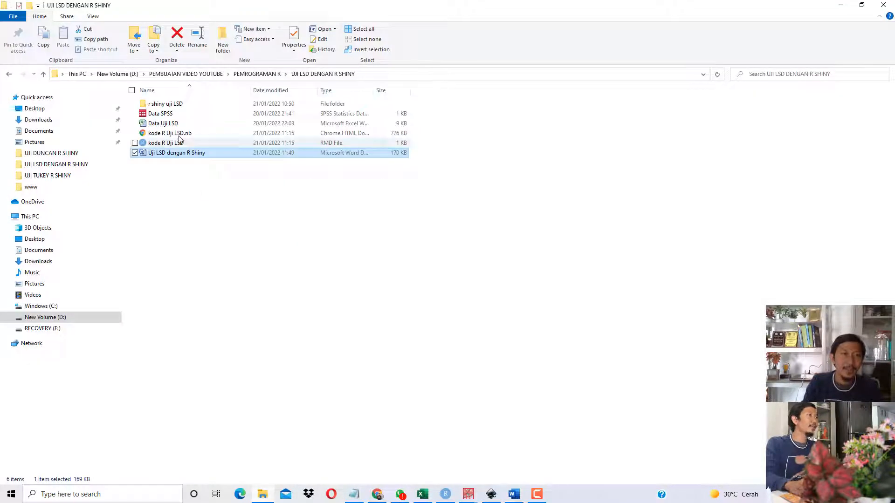
click(181, 106)
double_click(182, 105)
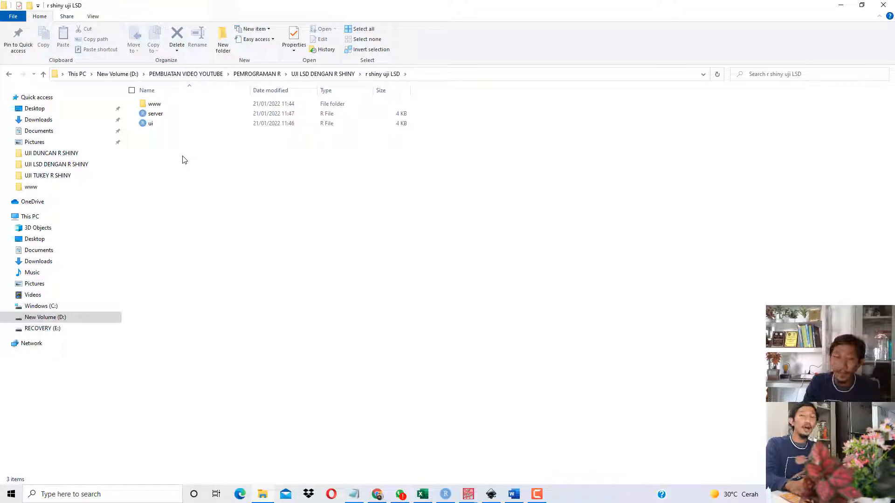
click(143, 125)
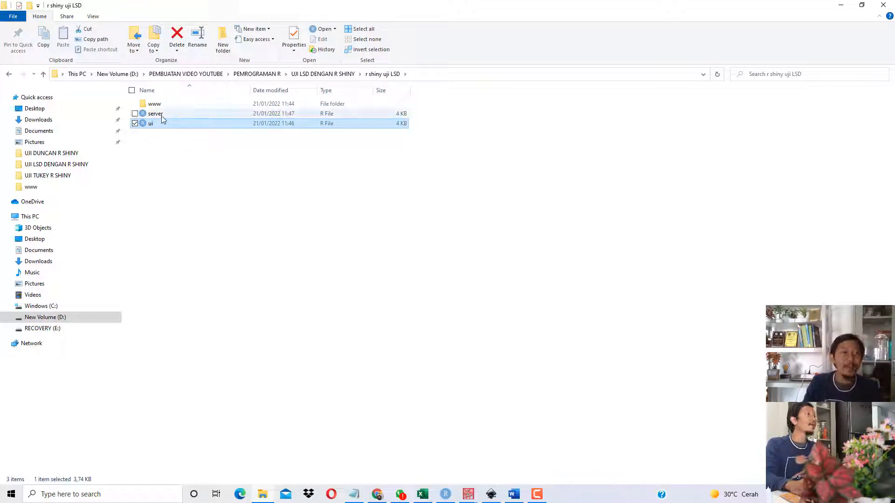
click(162, 117)
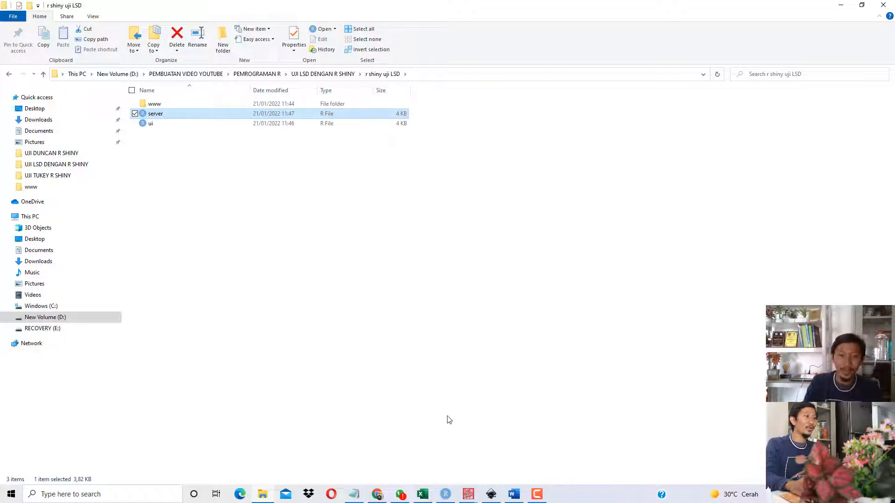
Switch to RStudio and look through the code in ui.r and server.r of the LSD test app
click(446, 495)
click(203, 43)
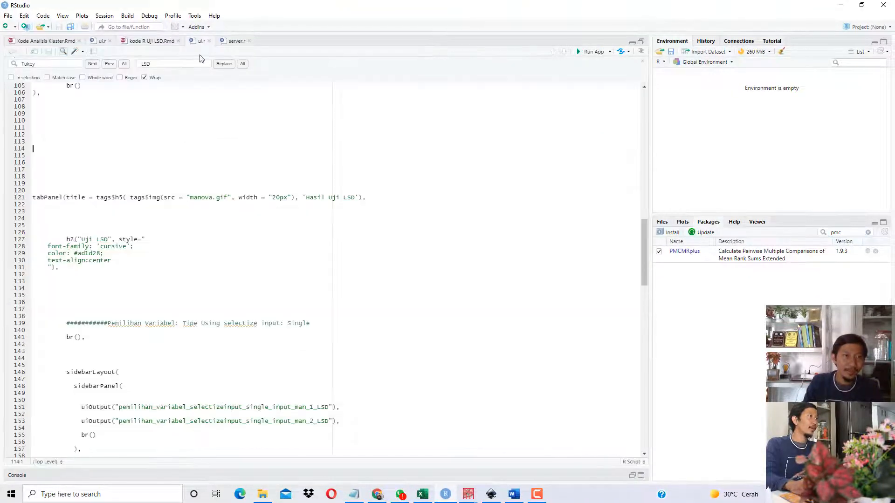
scroll(176, 155, up, 20)
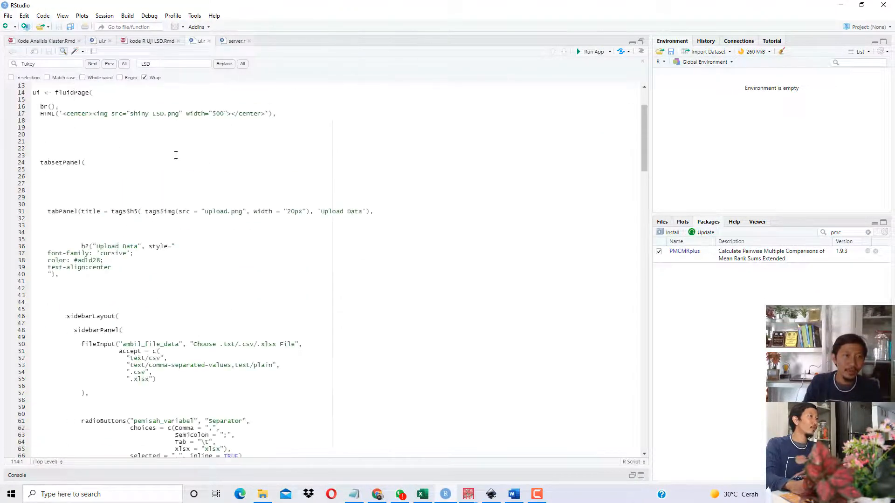
scroll(176, 154, down, 20)
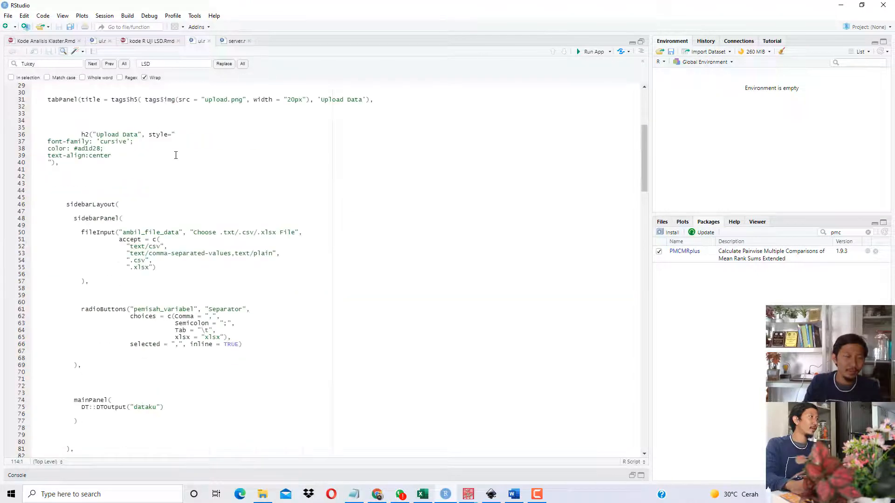
click(234, 41)
scroll(195, 134, up, 10)
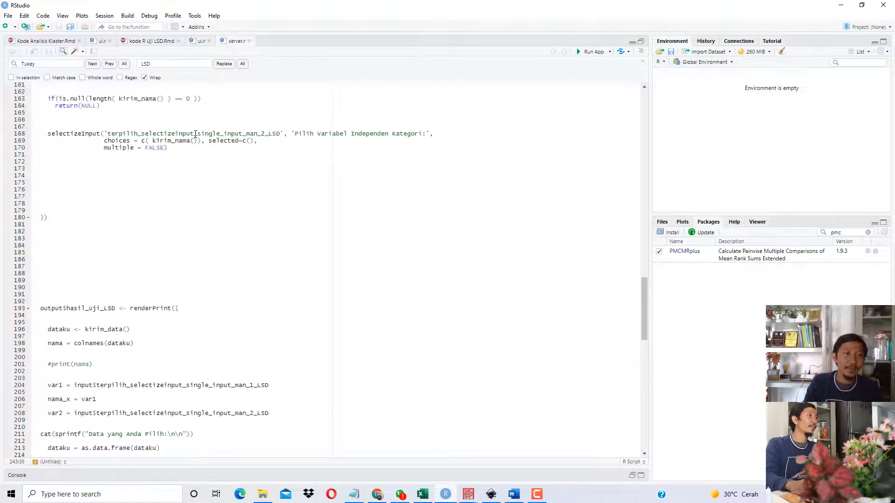
scroll(195, 134, up, 12)
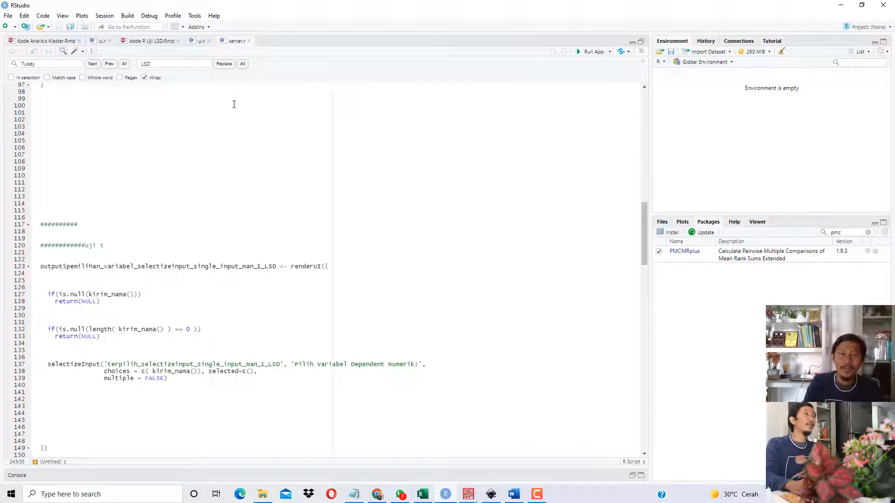
Run the Shiny app for the LSD test and maximize its window
click(585, 53)
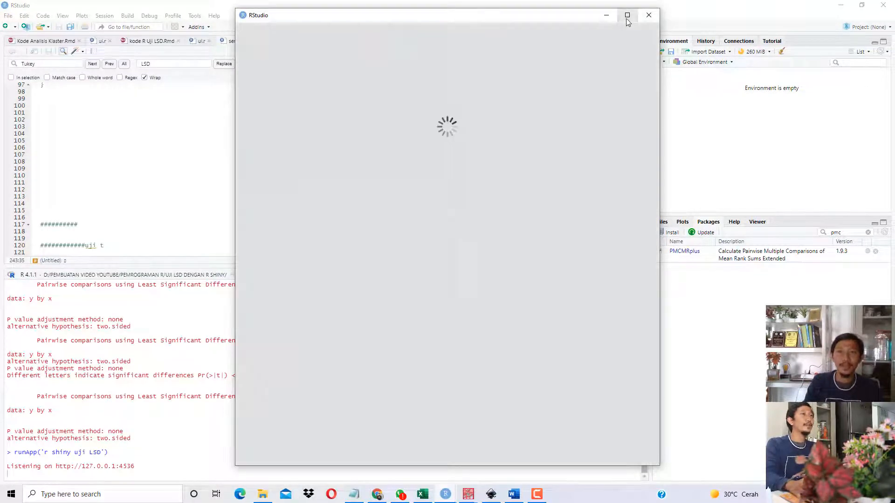
click(626, 19)
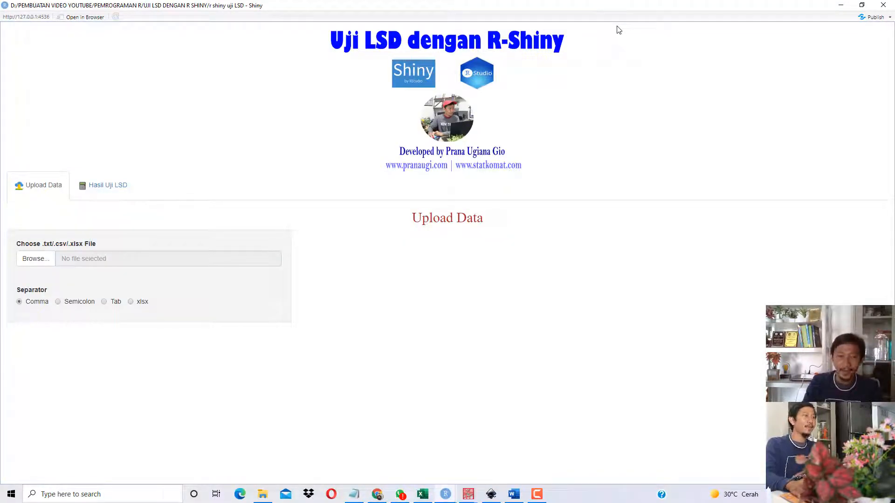
Switch to the Word document and insert blank lines above the Tabel 1 caption to move the whole table onto page 2
click(514, 494)
scroll(495, 349, down, 6)
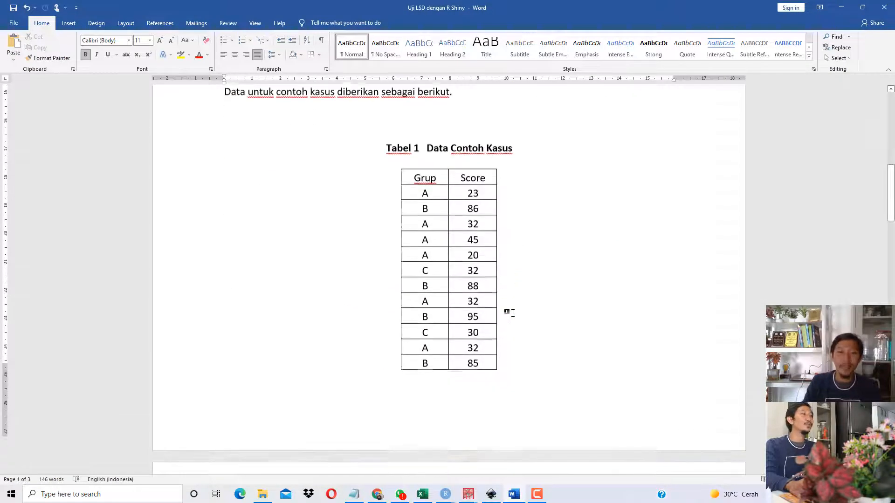
click(494, 117)
key(Return)
key(Return)
key(Return)
key(Return)
key(Return)
key(Return)
key(Return)
key(Return)
key(Return)
key(Return)
key(Return)
key(Return)
key(Return)
key(Return)
key(Return)
key(Return)
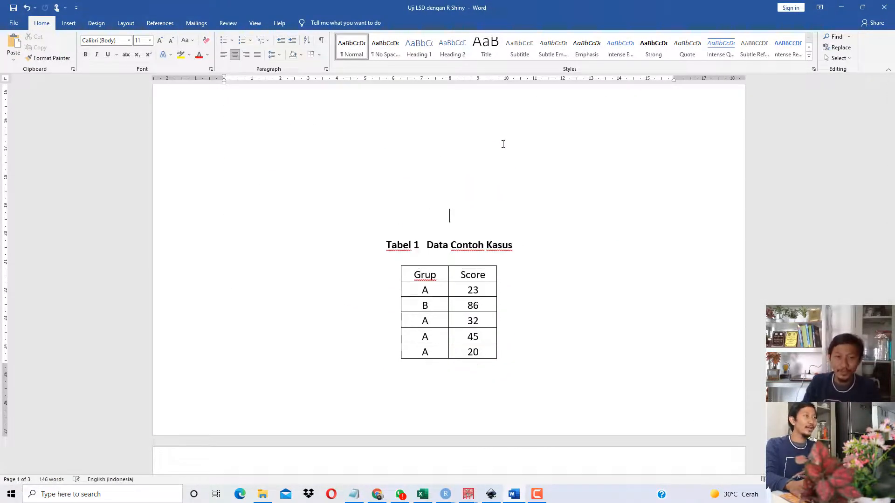
scroll(514, 183, down, 8)
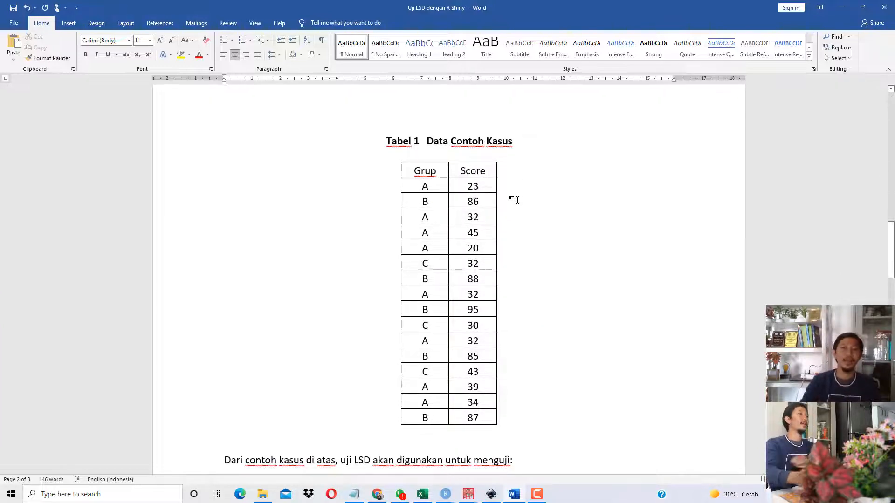
Examine the Grup and Score columns of Tabel 1, highlighting each column's entries
drag(428, 173, 425, 358)
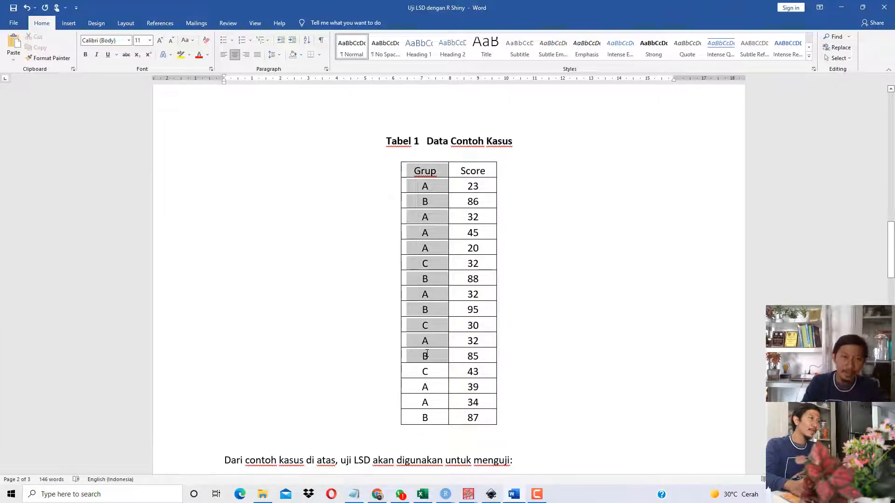
drag(480, 172, 484, 287)
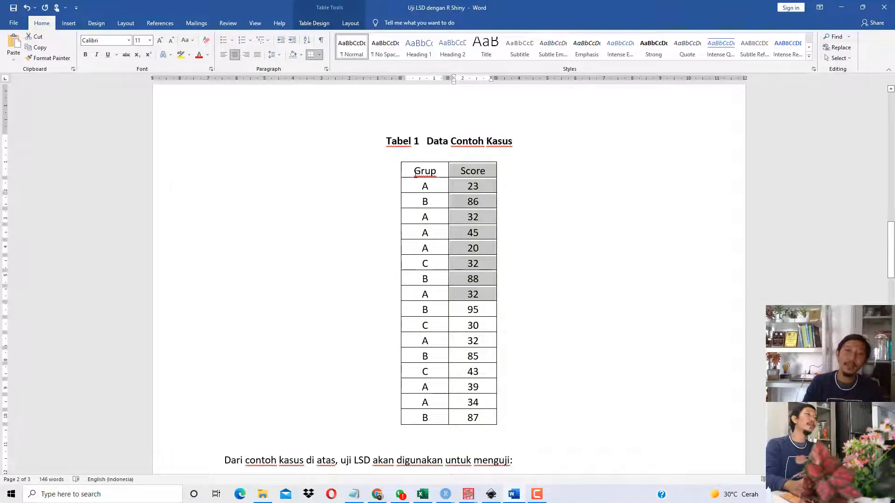
drag(421, 172, 423, 240)
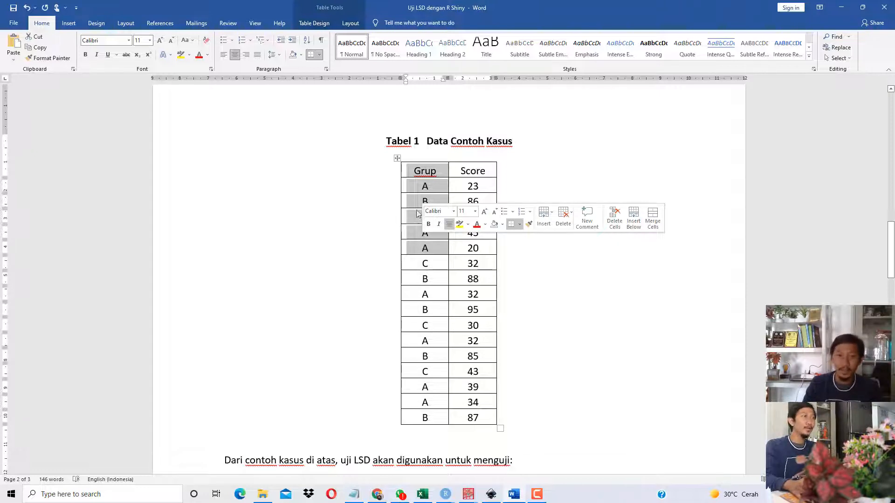
click(419, 189)
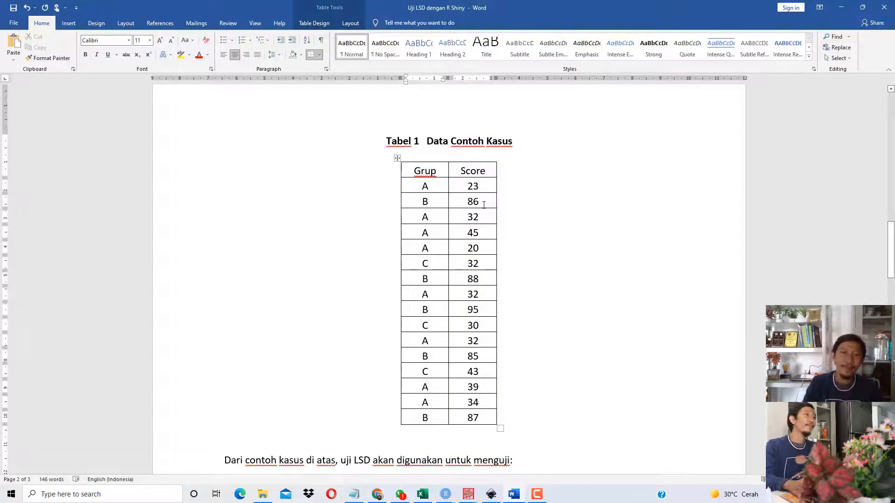
drag(483, 172, 480, 263)
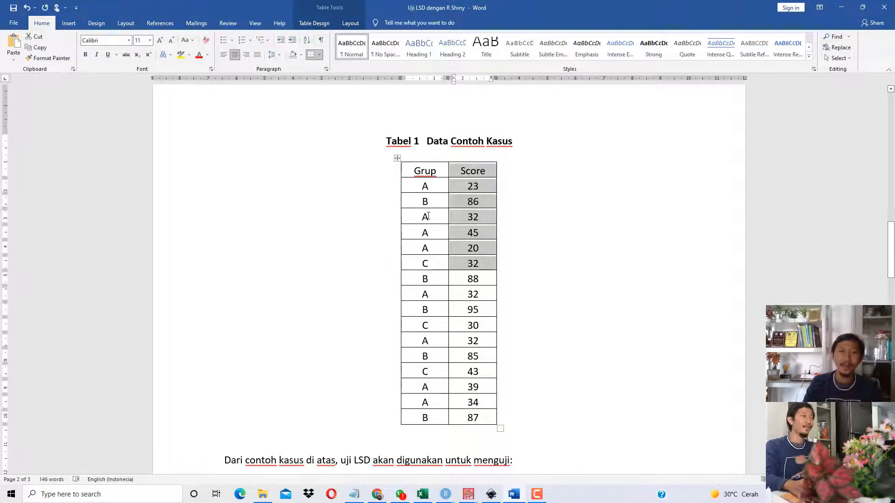
scroll(428, 216, down, 3)
scroll(429, 214, up, 3)
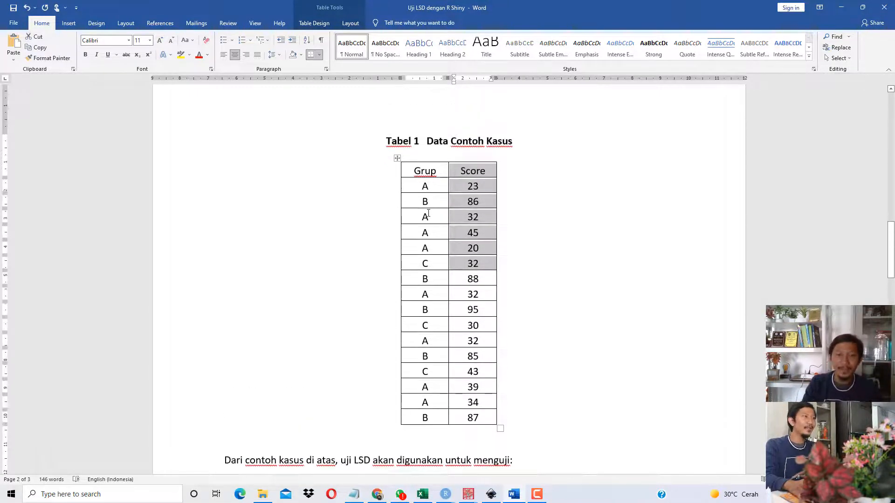
Read the three LSD test questions below the table, highlighting the comparisons of groups A and B, A and C, and B and C
scroll(428, 214, down, 9)
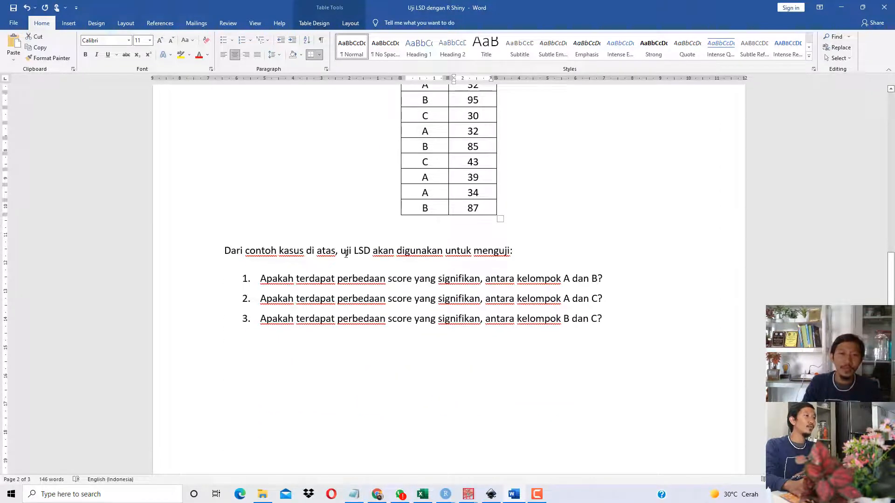
drag(345, 254, 466, 251)
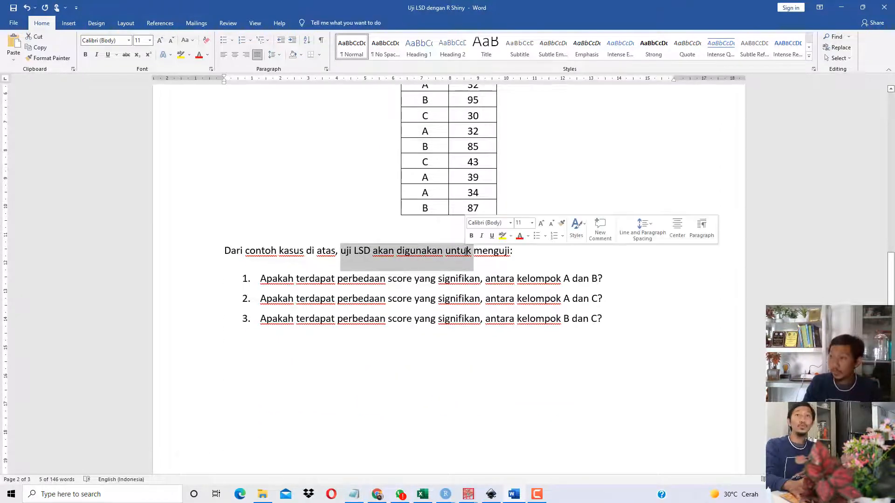
drag(285, 282, 604, 282)
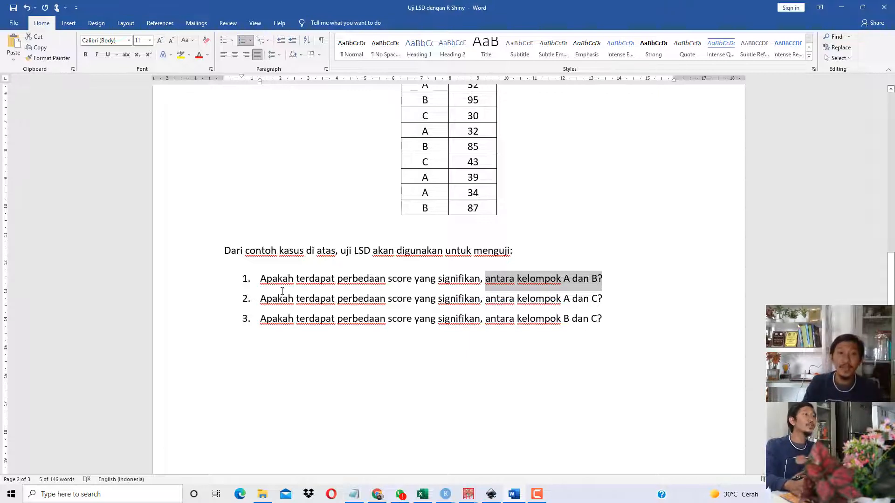
drag(279, 302, 418, 299)
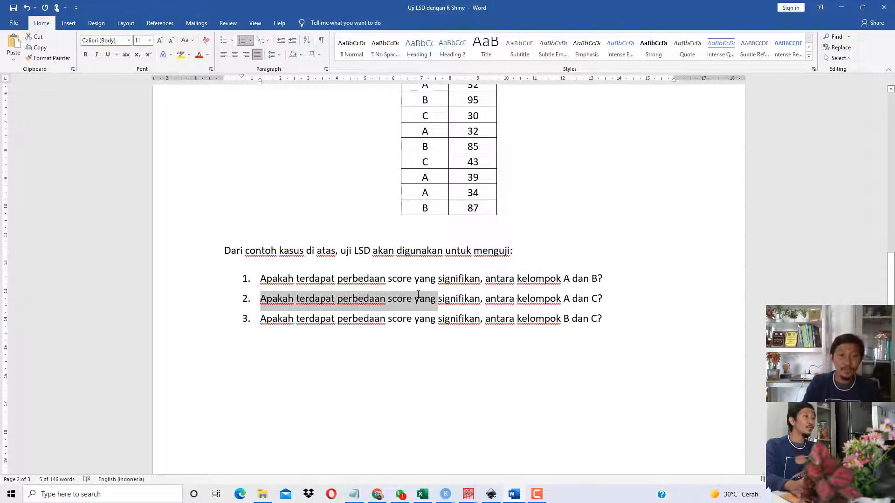
click(306, 306)
drag(261, 302, 604, 295)
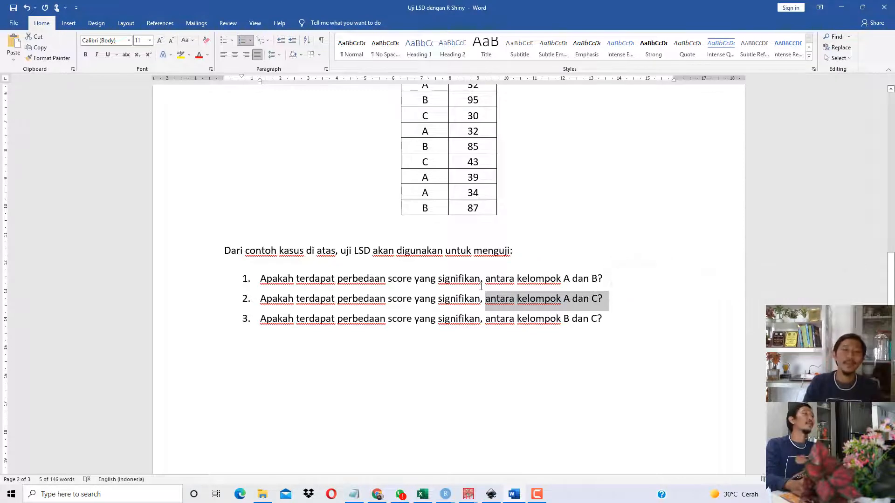
click(336, 302)
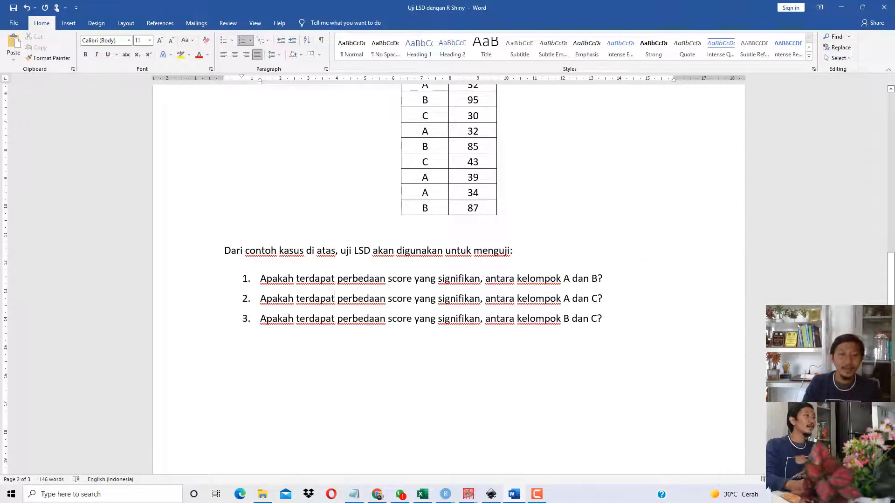
drag(267, 321, 457, 321)
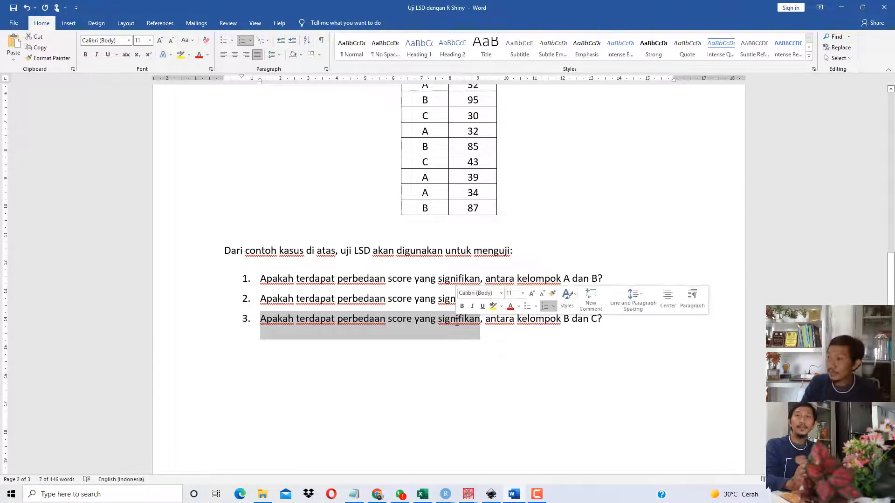
click(424, 326)
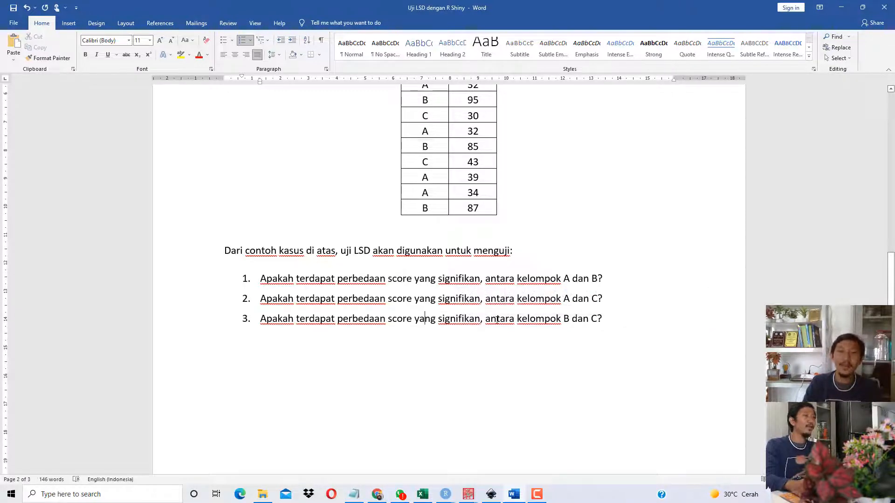
drag(499, 320, 605, 319)
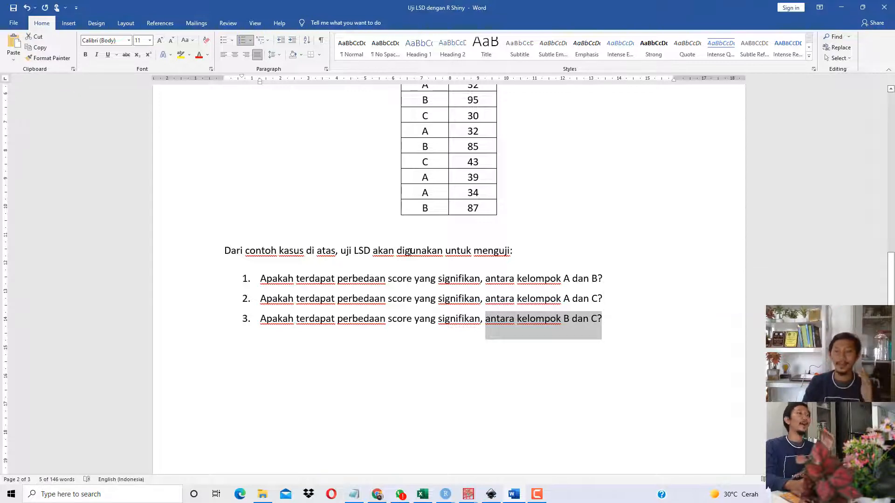
click(410, 251)
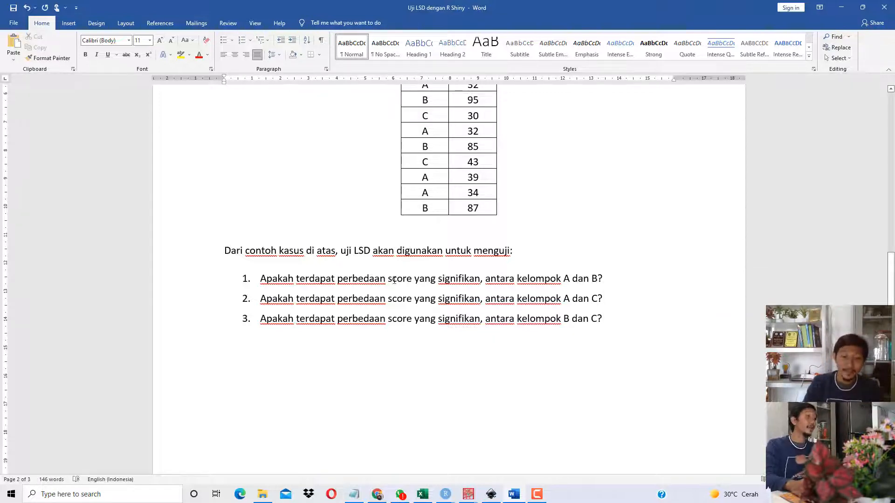
Switch to the Shiny app and upload the Data Uji LSD file with the separator set to xlsx, checking its contents in Excel
click(480, 468)
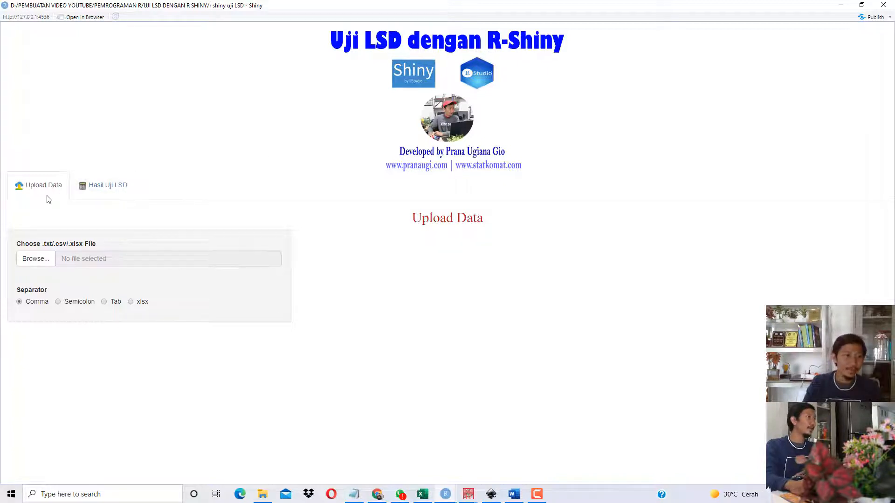
click(47, 259)
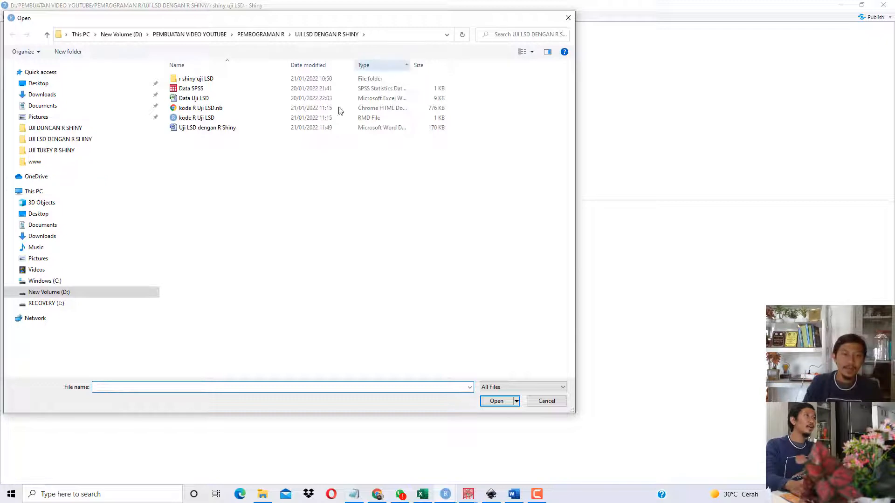
click(423, 494)
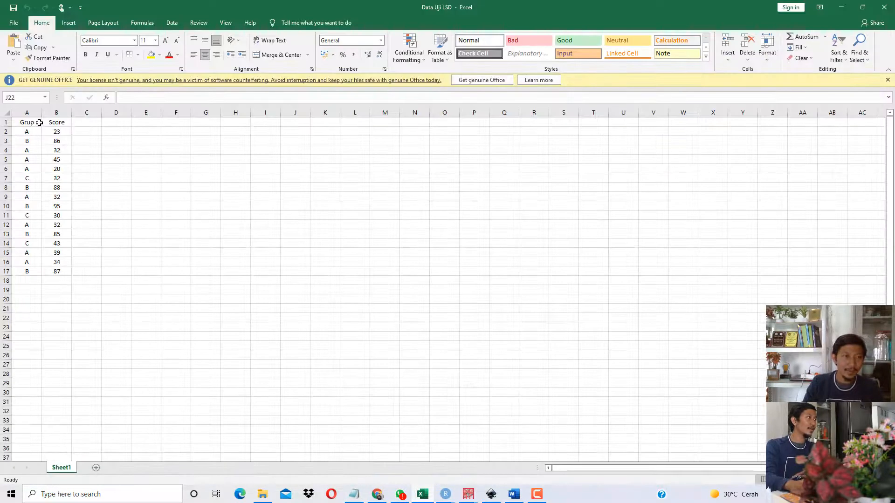
drag(37, 122, 70, 254)
click(841, 7)
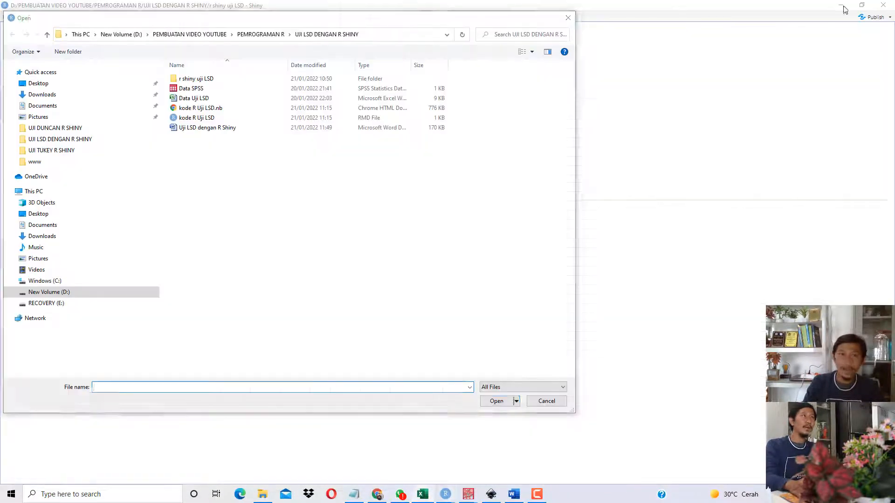
click(194, 100)
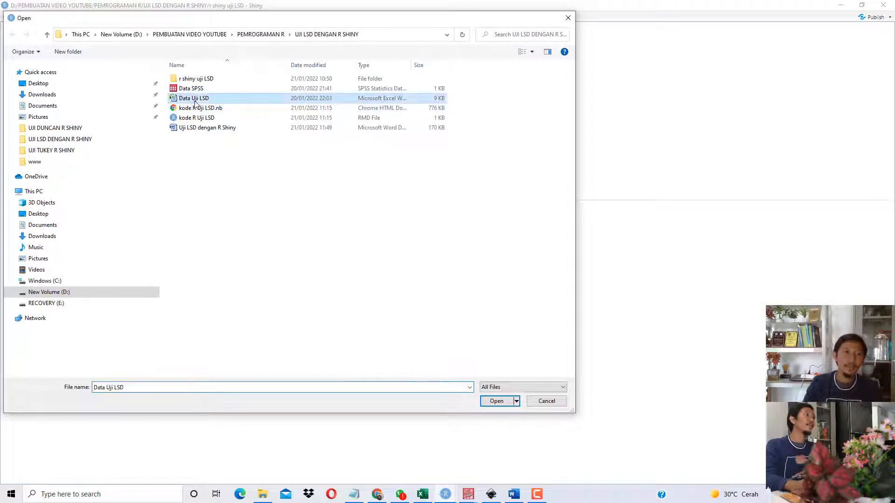
click(493, 401)
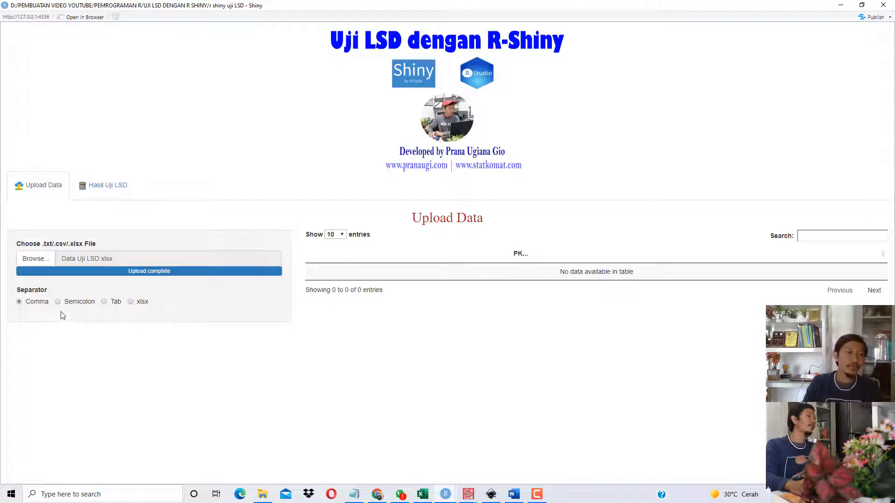
click(85, 302)
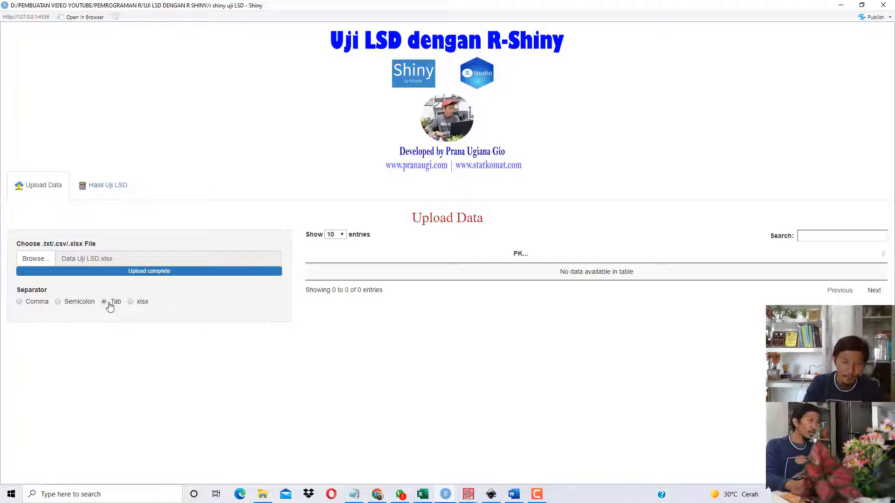
click(142, 303)
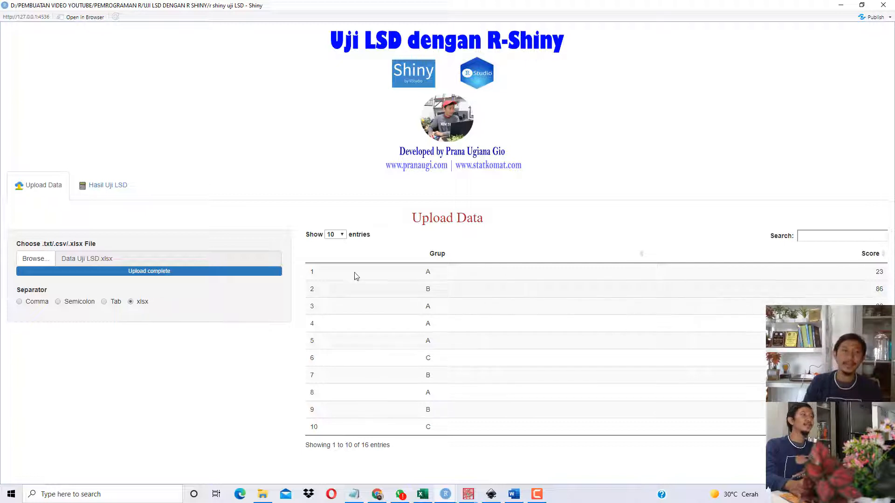
Open the Hasil Uji LSD page and choose Grup as the independent categorical variable, checking the Grup column in the Excel data
click(118, 190)
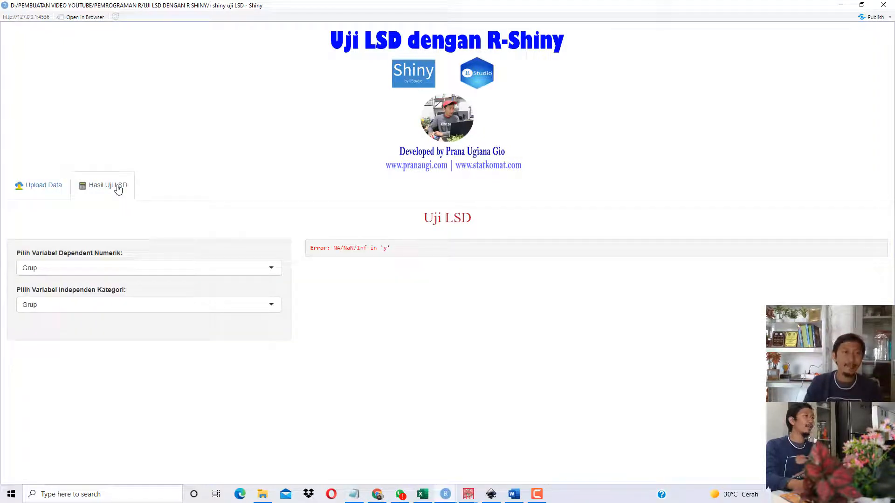
click(423, 495)
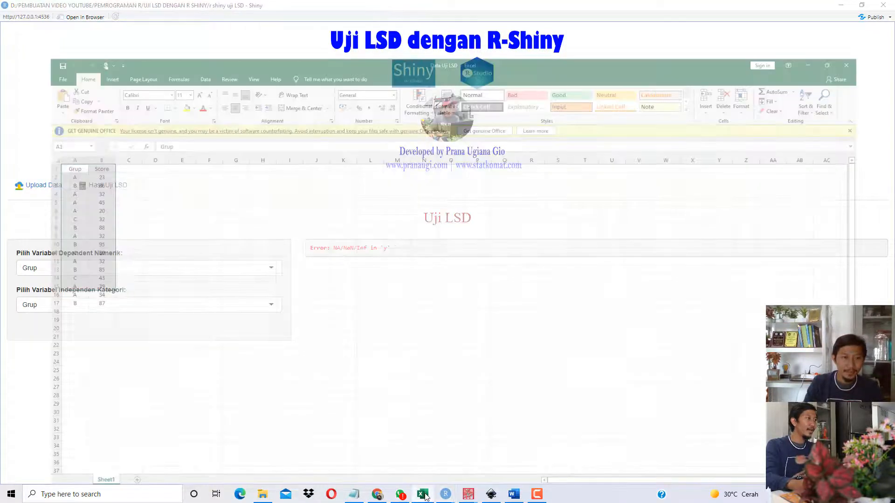
drag(34, 124, 28, 270)
click(841, 7)
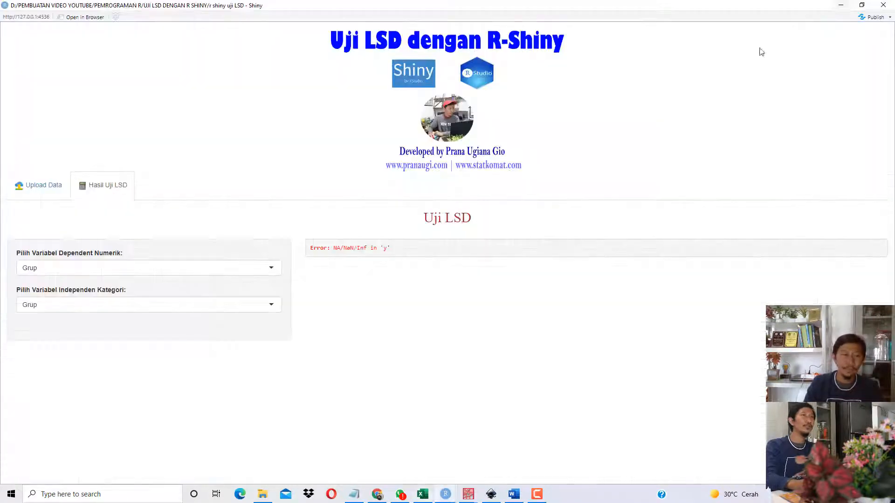
click(108, 304)
click(74, 324)
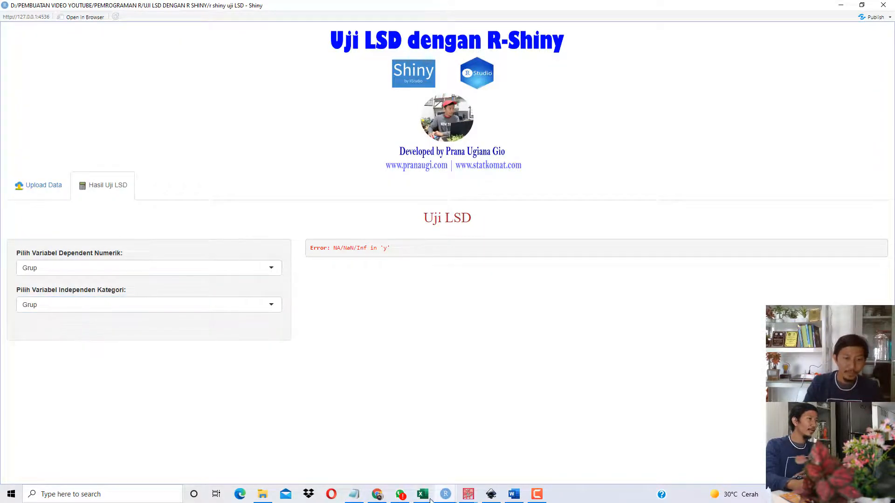
Check the Score column in the Excel data and choose Score as the dependent numeric variable in the Shiny app
click(422, 495)
drag(56, 122, 58, 230)
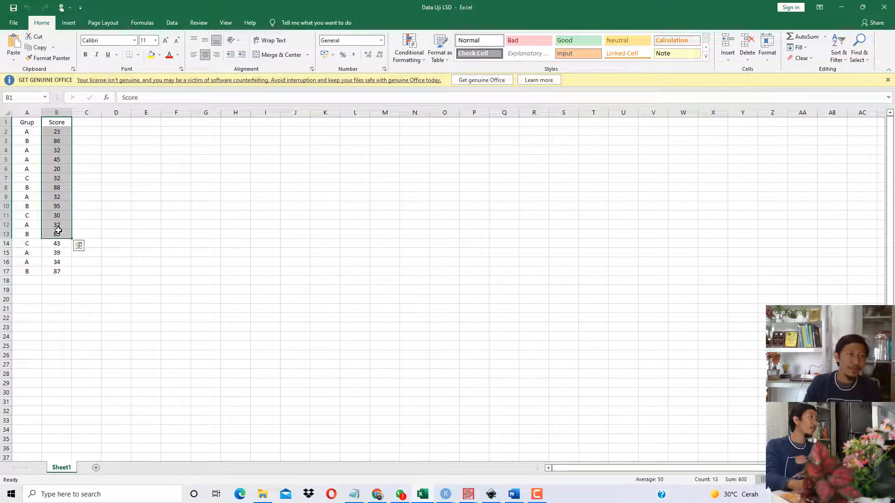
click(842, 9)
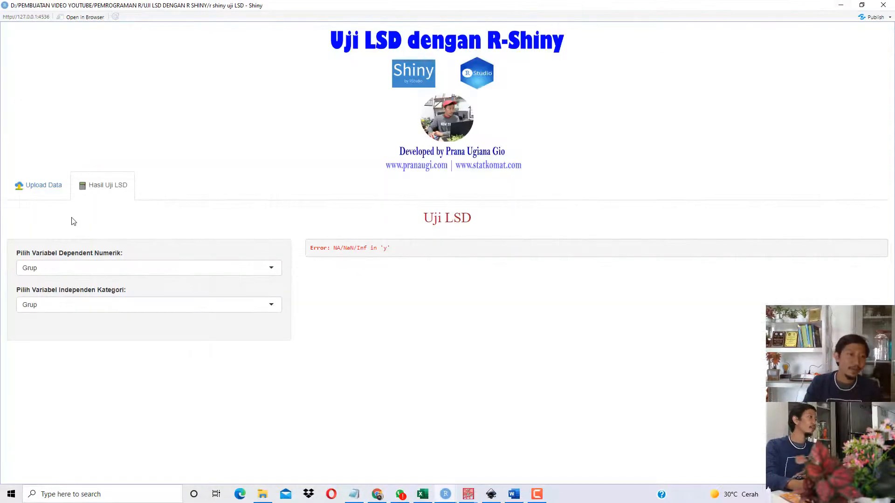
click(73, 269)
click(47, 299)
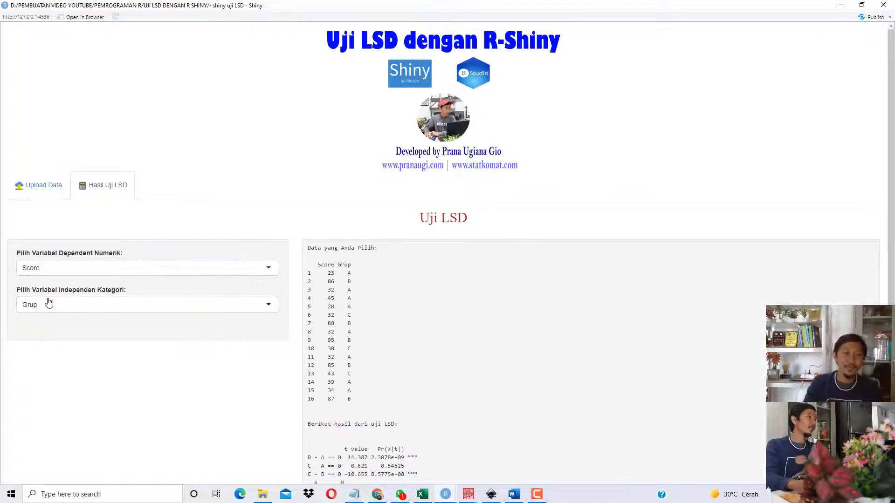
Examine the selected data and the LSD test results, highlighting the data listing and the output tables
drag(351, 247, 400, 336)
scroll(393, 325, down, 1)
click(390, 302)
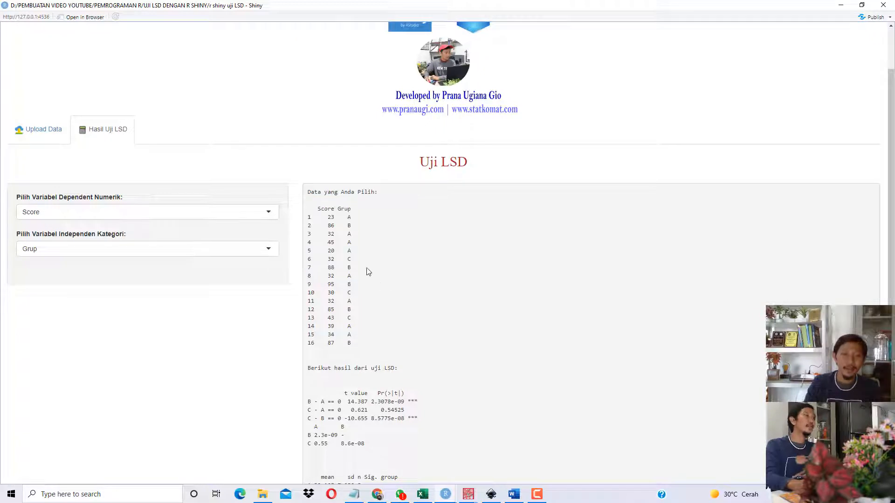
drag(315, 192, 384, 318)
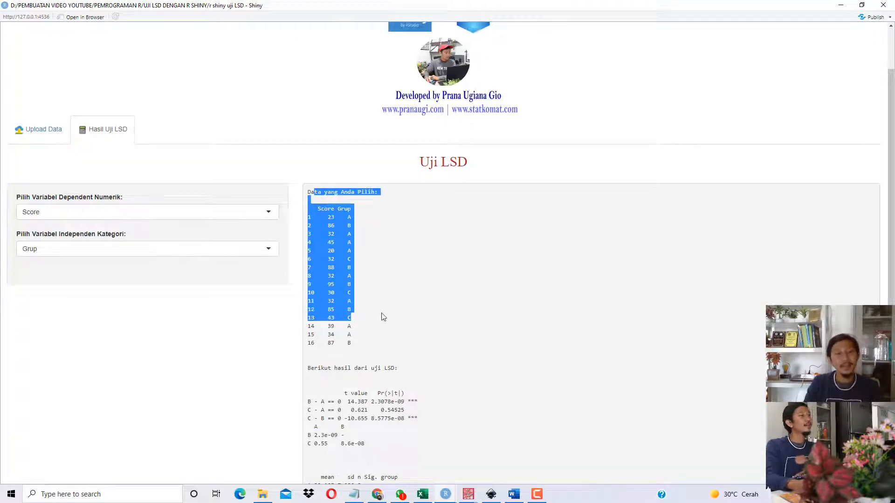
scroll(383, 316, down, 2)
drag(363, 257, 427, 398)
click(396, 300)
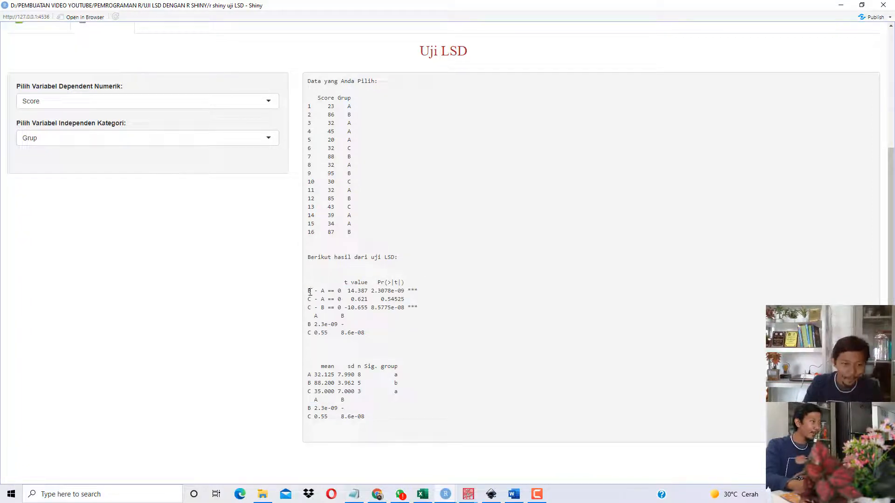
Copy the B - A row of the LSD results and paste it on a new unnumbered line below question 1 in the Word document
drag(310, 293, 421, 294)
key(ctrl+c)
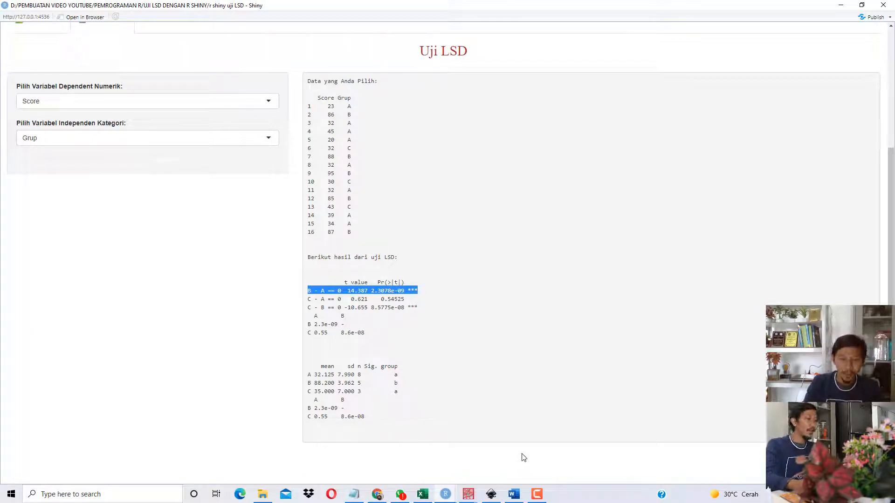
click(514, 494)
click(627, 278)
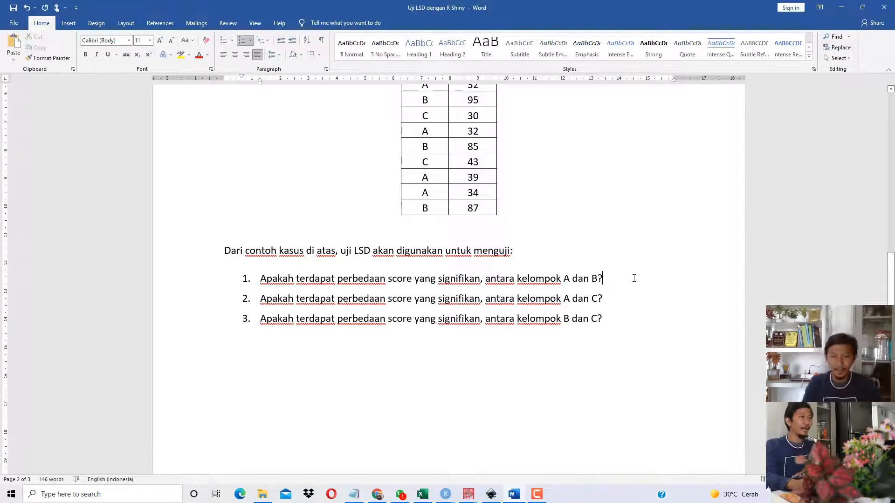
key(Return)
key(Return)
key(Return)
key(Return)
key(Return)
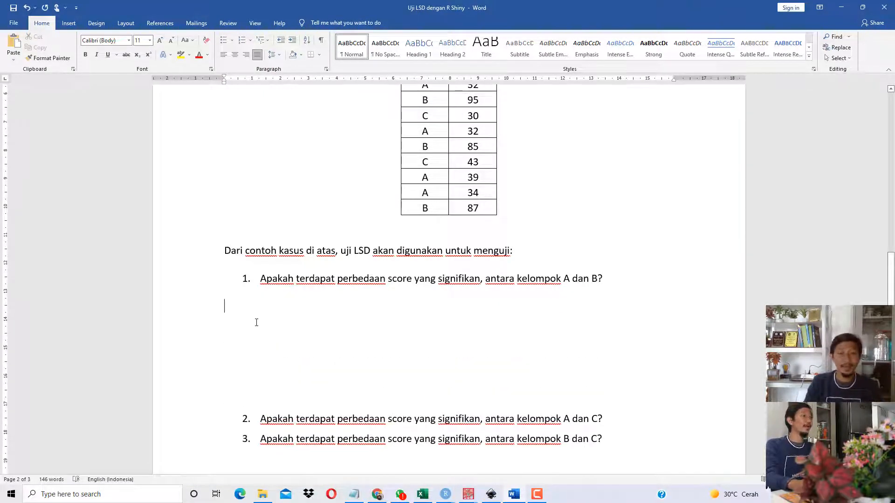
key(ctrl+v)
Begin the interpretation below the pasted result row with "Dari hasil R, diperoleh nilai P ="
key(Return)
key(Return)
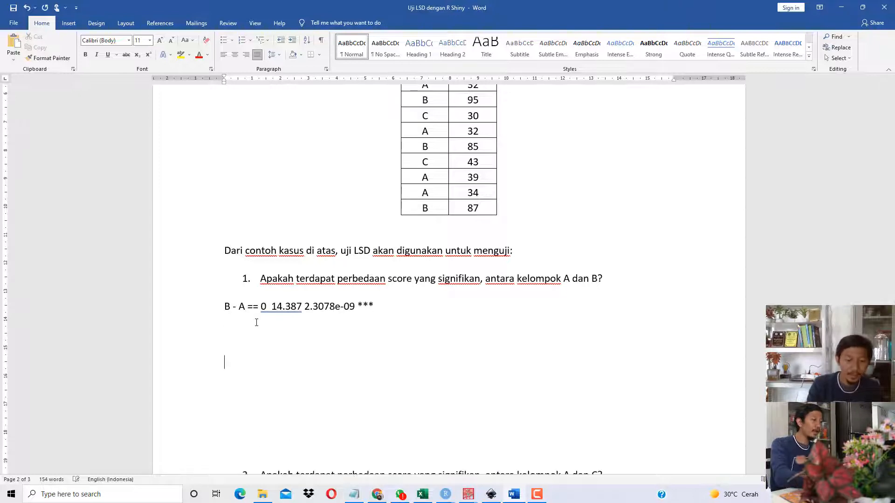
text(l R)
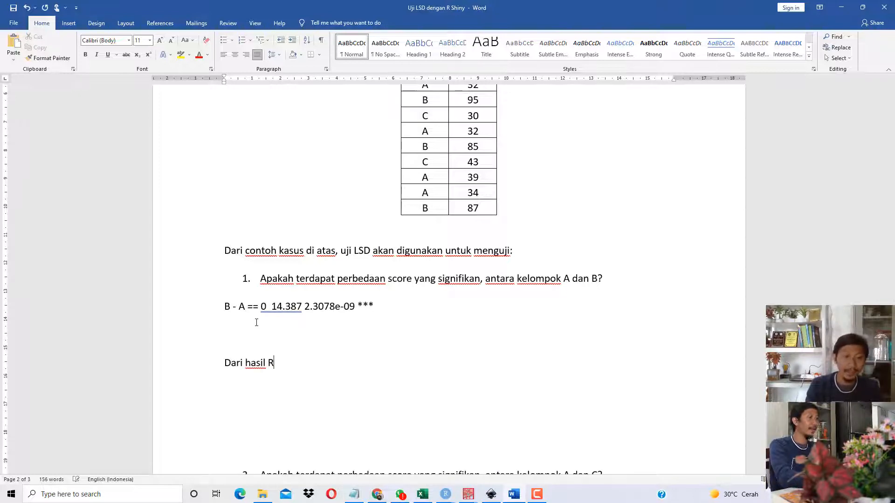
text(, dipero)
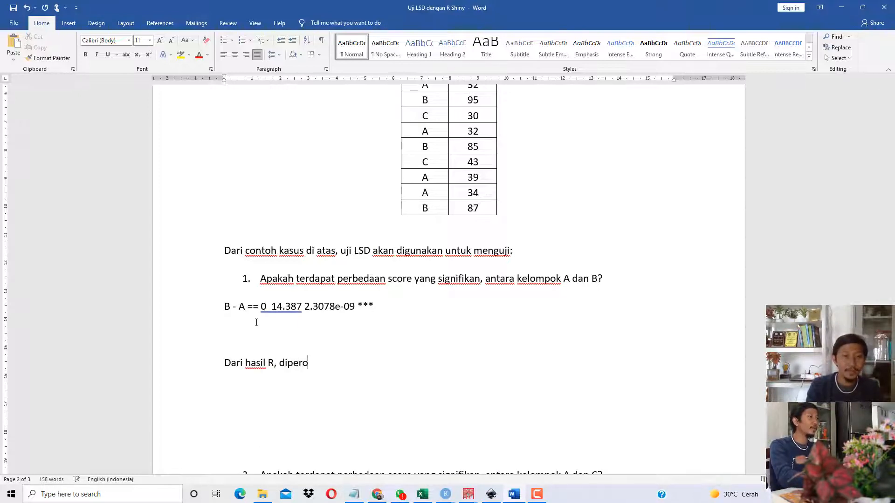
text(leh nilai P =)
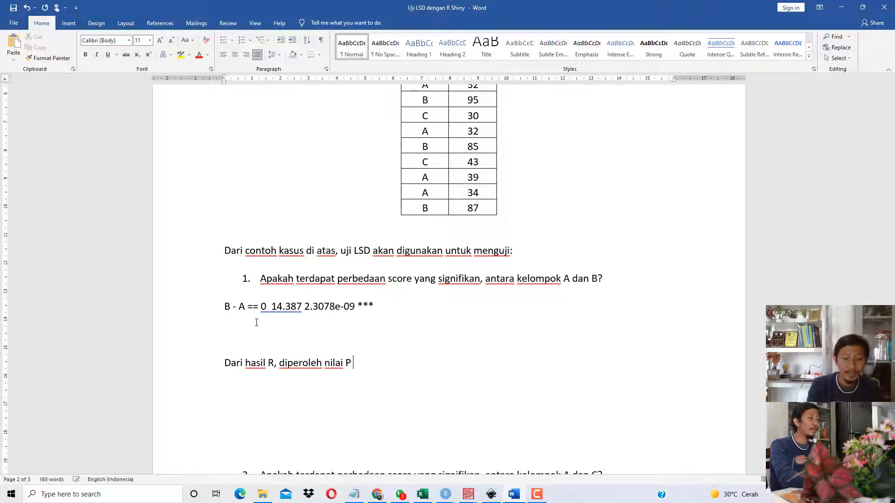
Copy the B - A p-value 2.3078e-09 from the Shiny results and paste it after "nilai P =" in the Word document
click(377, 494)
click(373, 491)
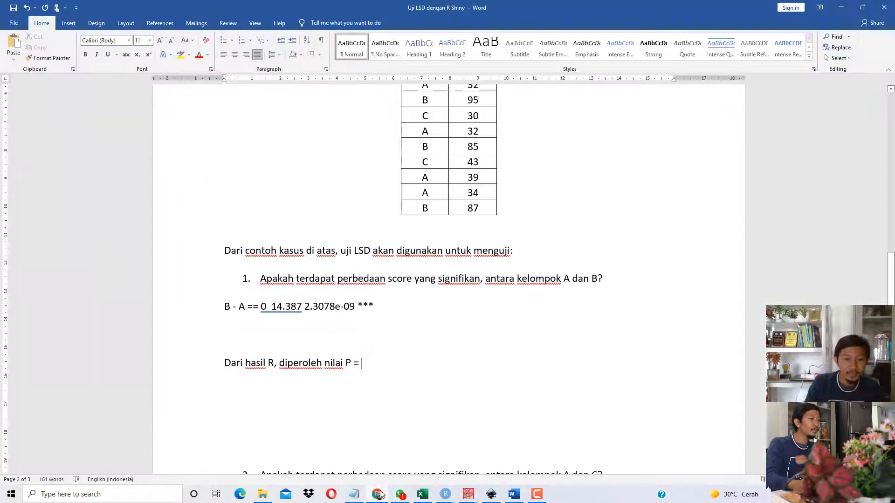
mouse_move(446, 494)
click(471, 437)
click(438, 297)
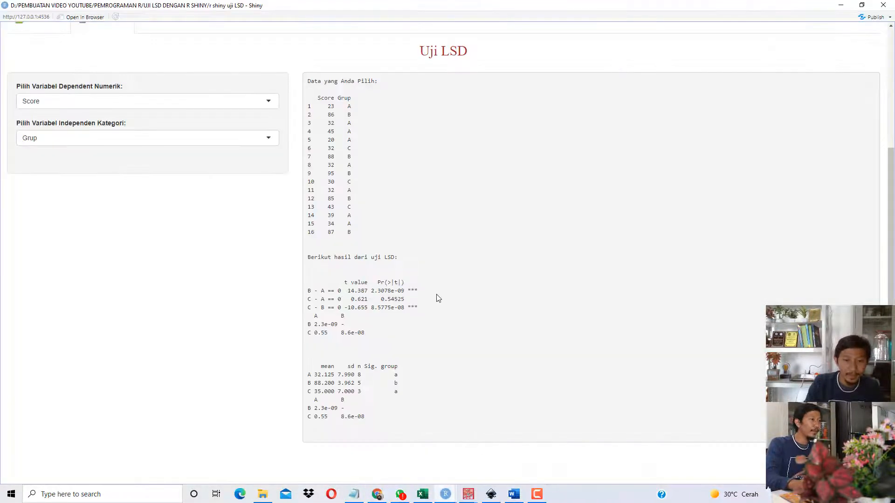
mouse_move(404, 291)
mouse_down()
mouse_move(372, 291)
mouse_move(409, 291)
mouse_up()
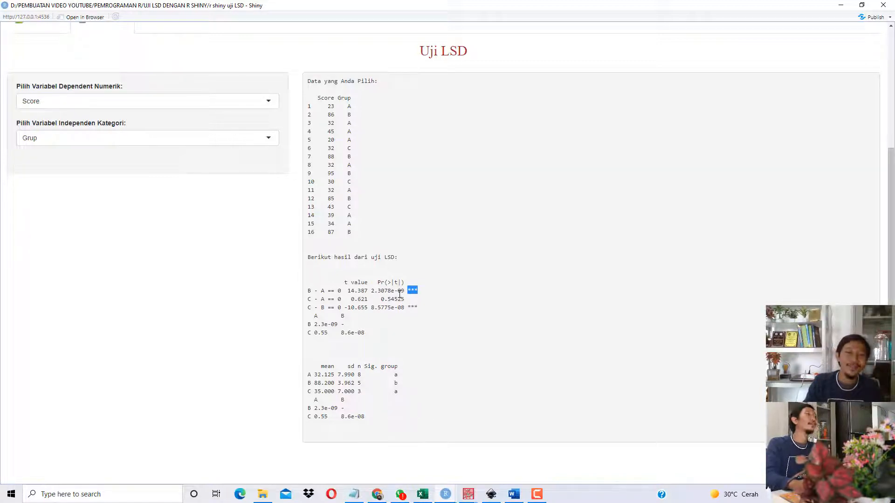
drag(372, 291, 405, 291)
key(ctrl+c)
key(alt+Tab)
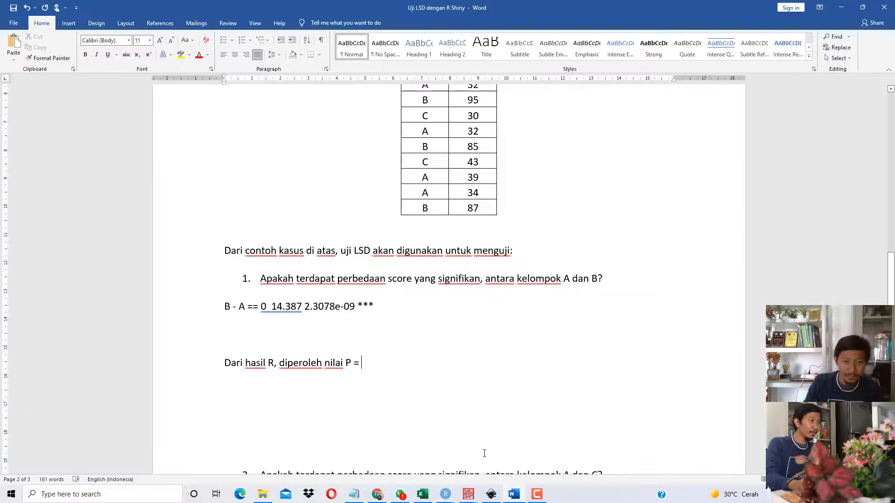
key(ctrl+v)
Add the line "P (Versi R) = 0,000000002" below the p-value sentence, leaving a blank line between them
key(Return)
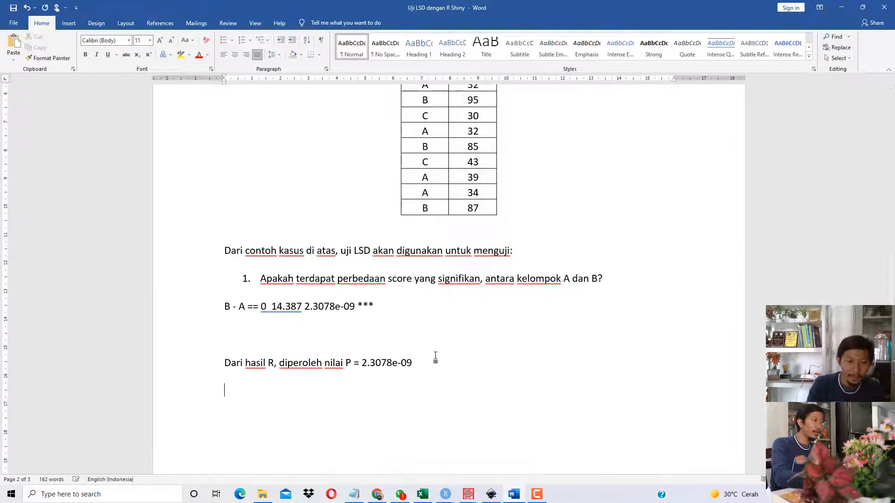
text(P ()
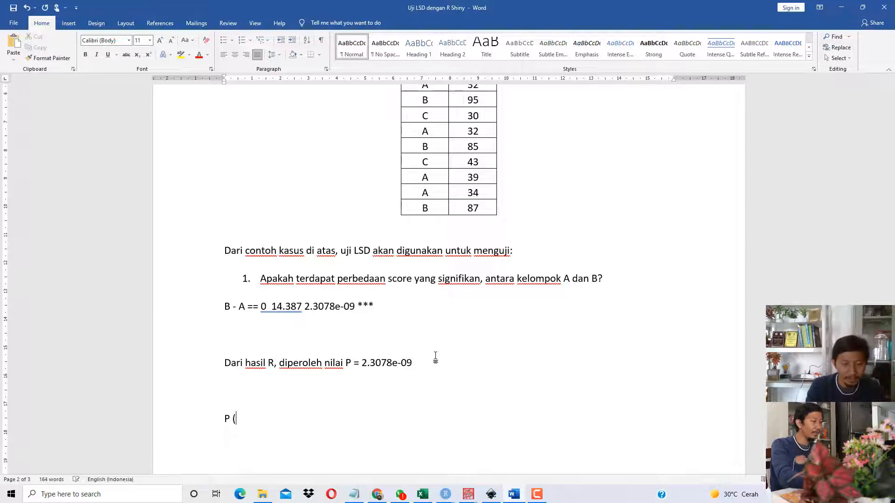
text(Versi R))
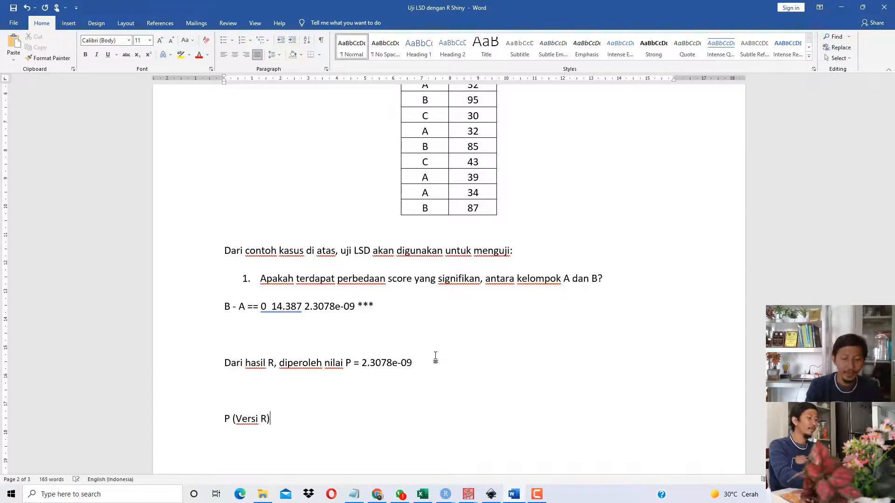
text( = 0,)
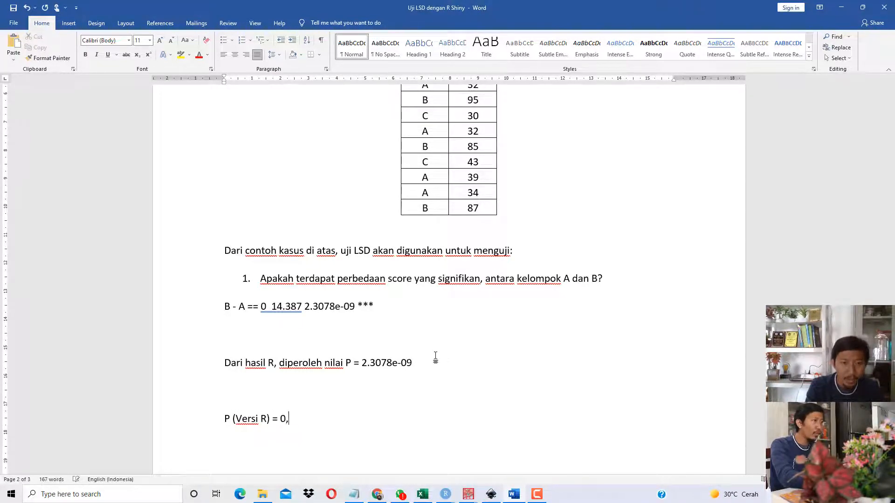
text(0000)
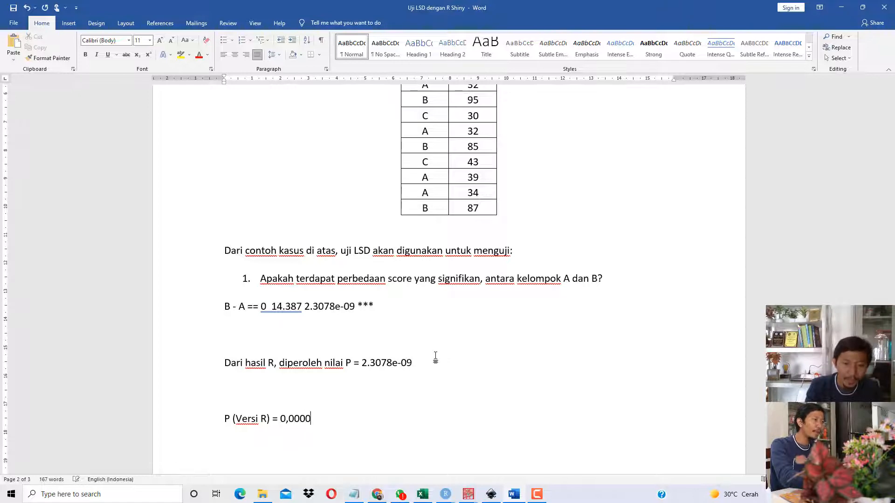
text(00002)
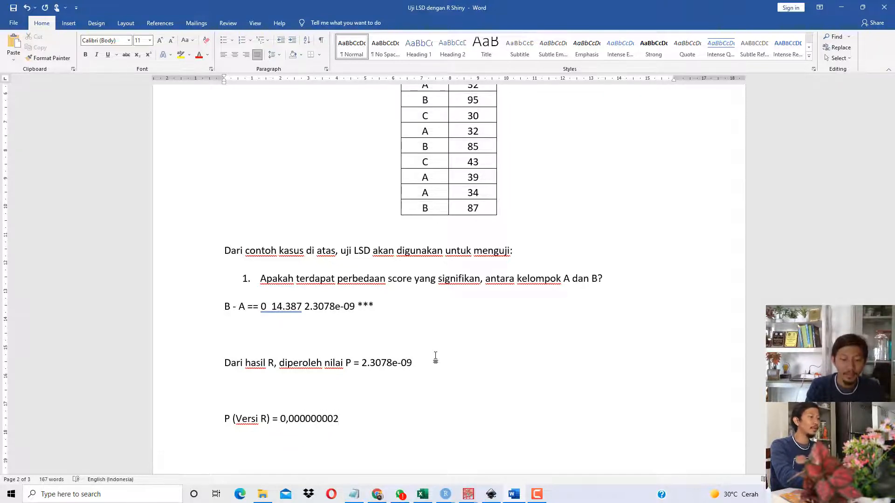
text(3078)
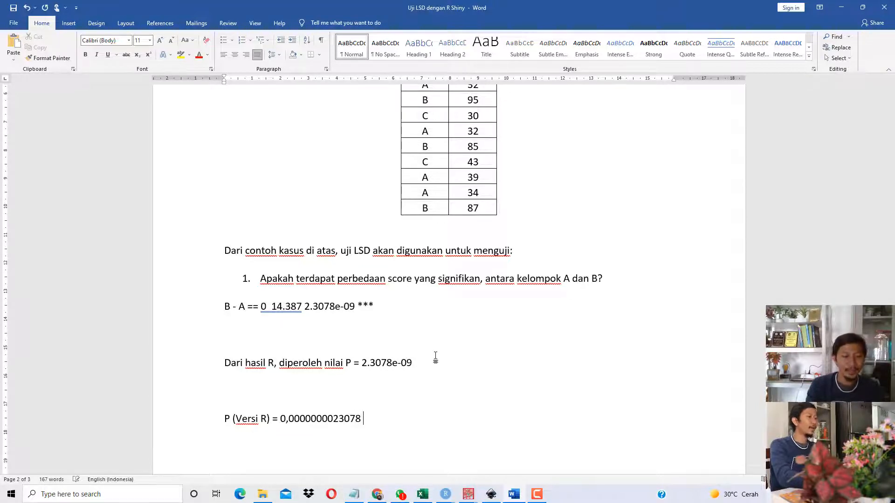
text( < 0,05)
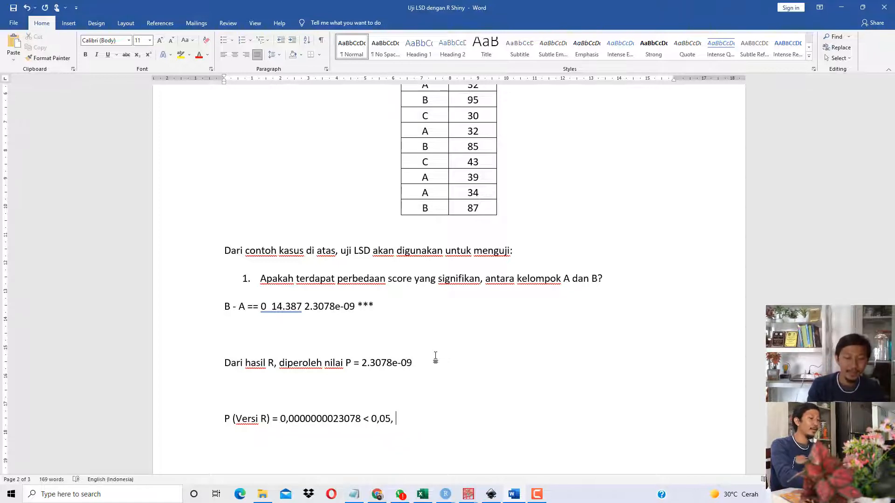
text(, terdapat )
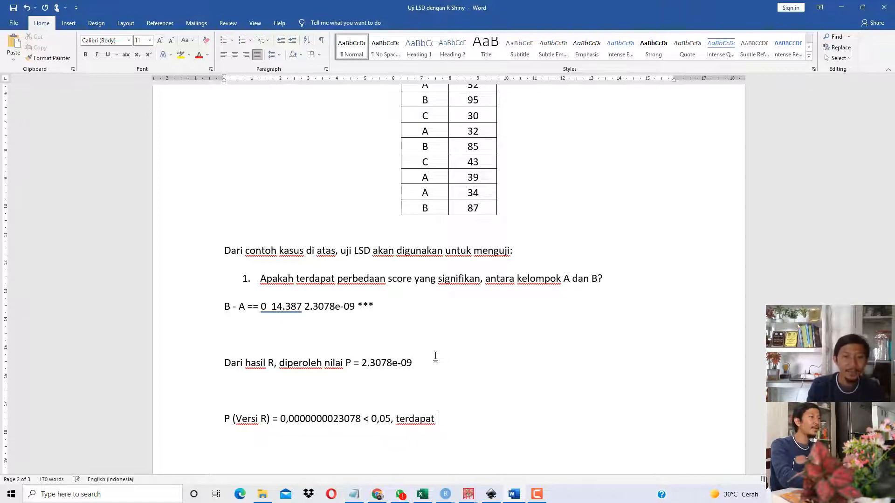
text(perbedaan sc)
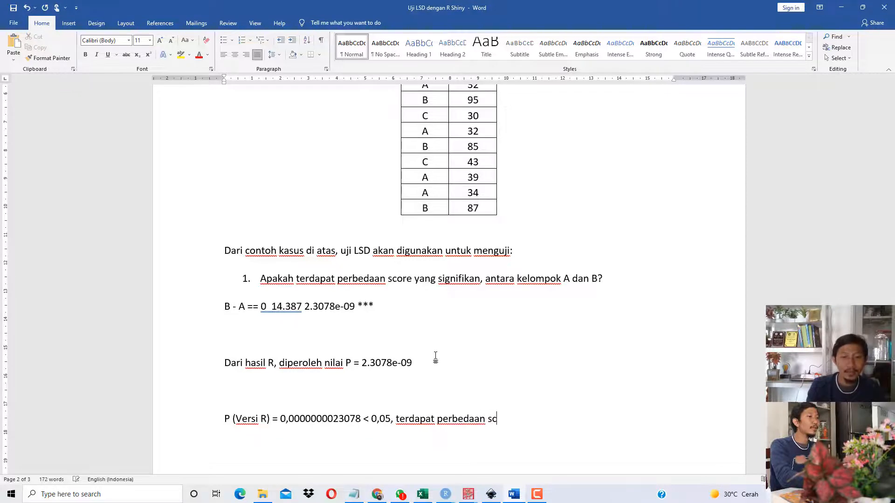
text(ore yang signi)
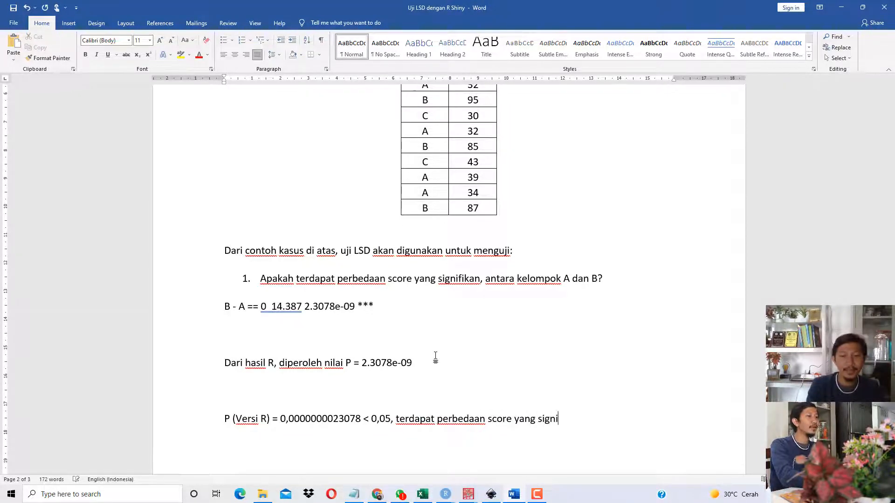
text(fikan, antara )
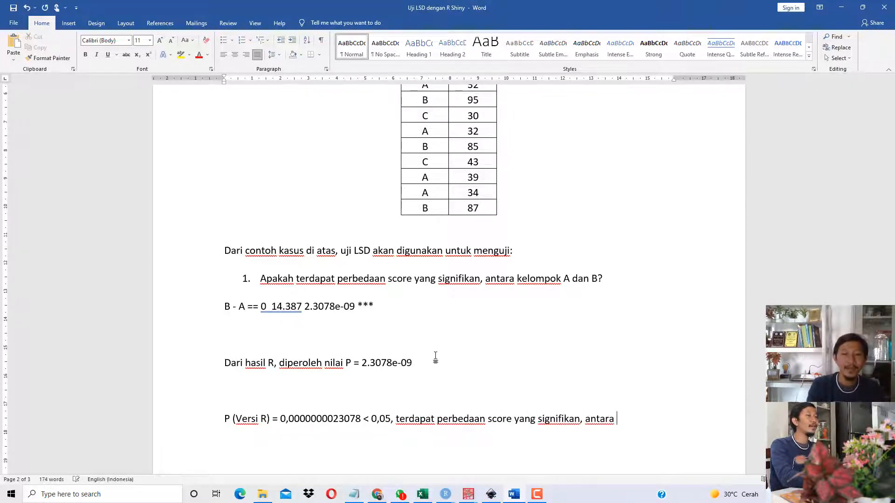
text(kelompo)
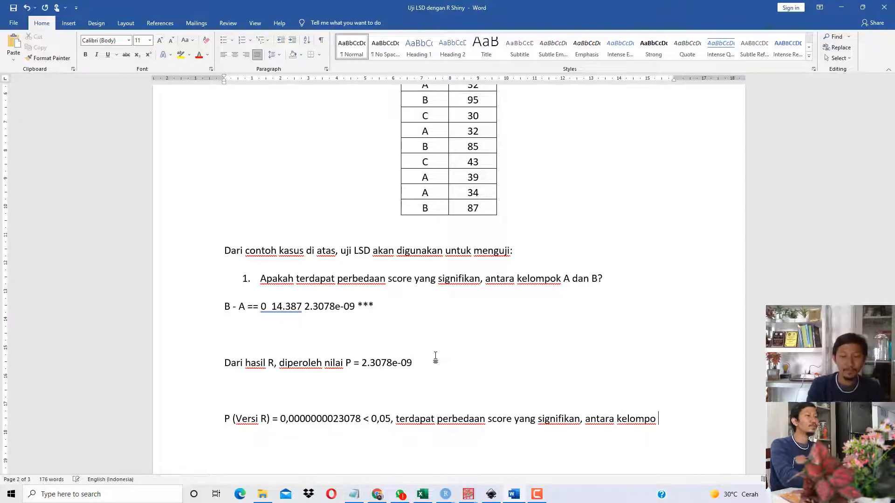
text(k A dan)
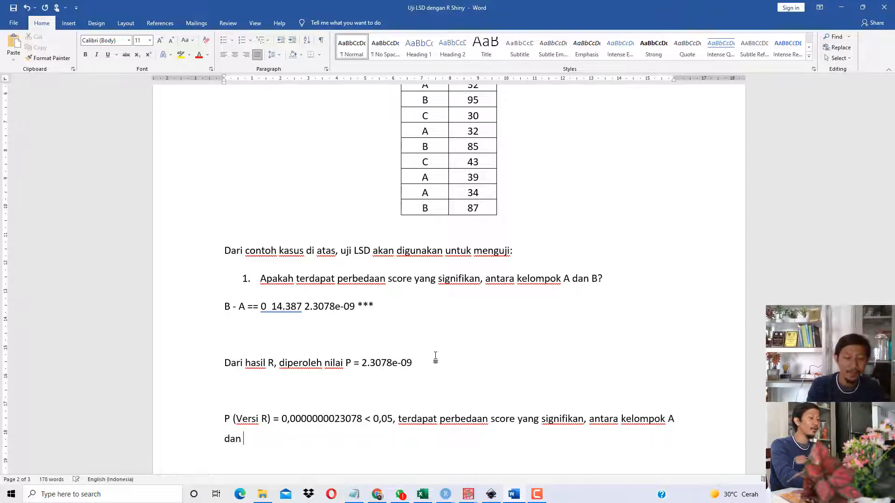
text( B)
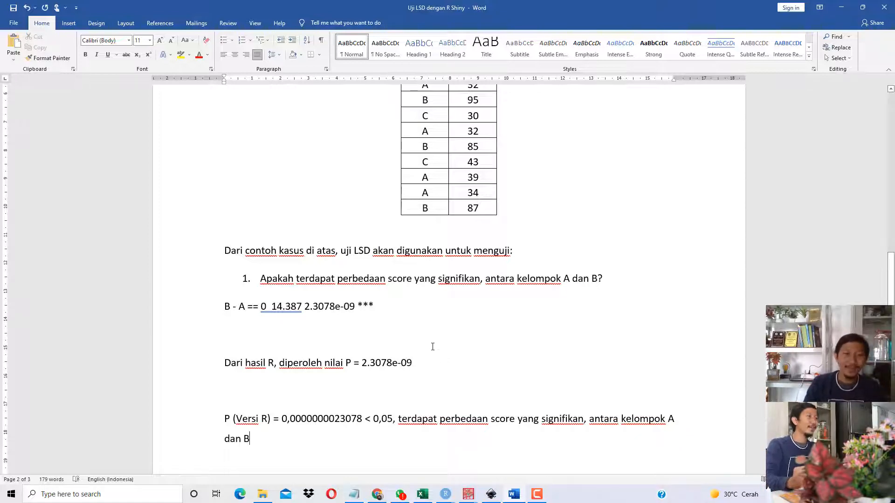
Add blank lines below the A and B conclusion to push questions 2 and 3 onto the following page
scroll(432, 347, down, 6)
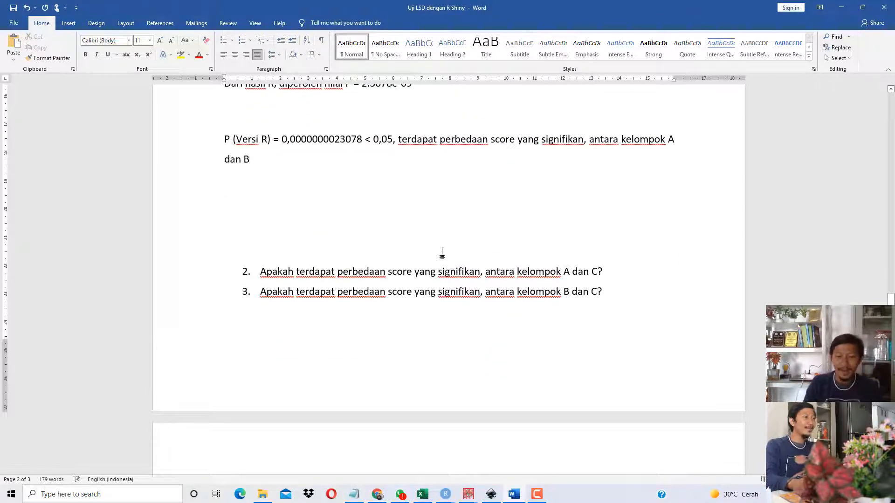
key(Return)
key(Return)
key(Return)
key(Return)
scroll(432, 247, down, 5)
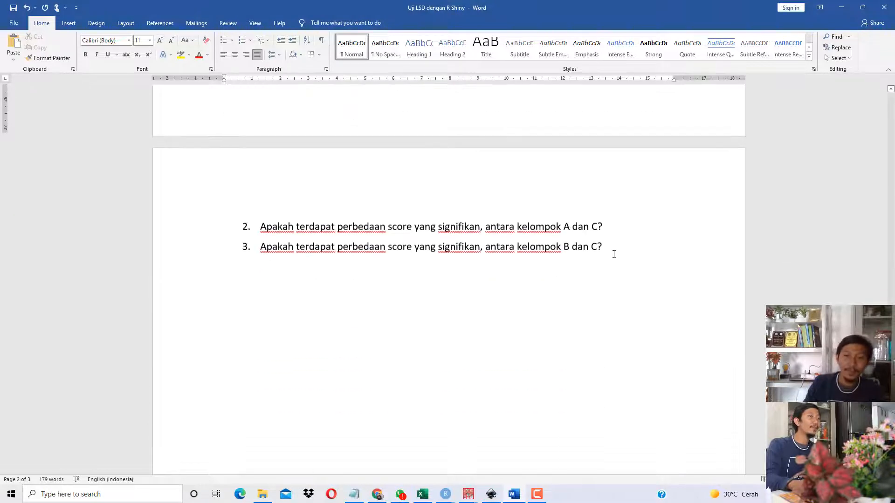
Insert blank unnumbered lines between questions 2 and 3 for the answer on groups A and C
click(636, 222)
key(Return)
key(Return)
key(Return)
key(Return)
click(327, 266)
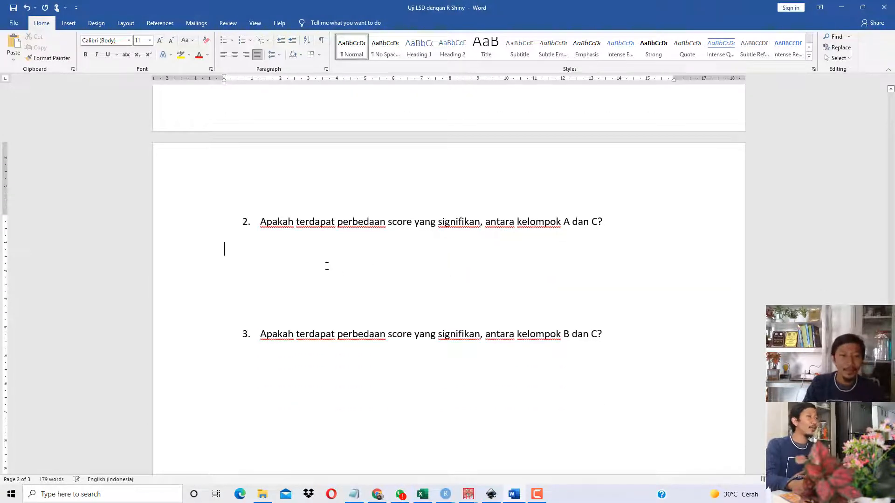
Copy the C - A row from the Shiny LSD results and paste it below question 2 in Word, followed by blank lines
drag(632, 234, 518, 222)
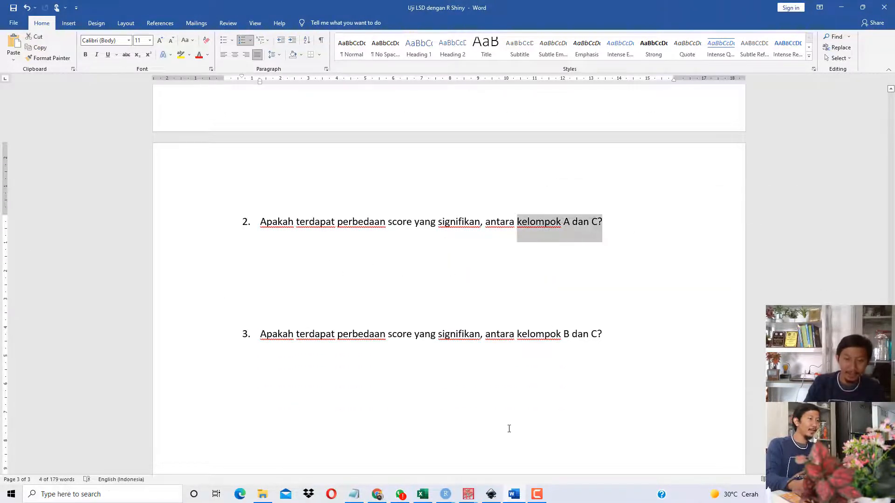
mouse_move(466, 498)
click(485, 455)
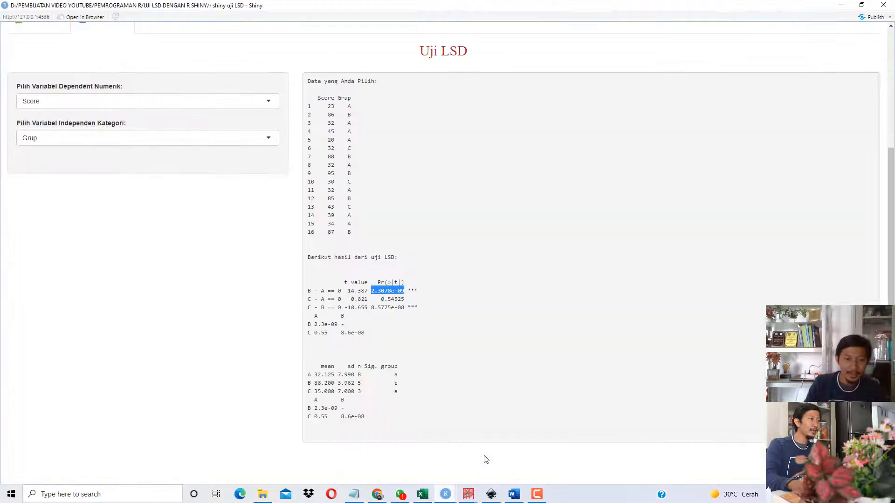
drag(309, 301, 406, 297)
key(ctrl+c)
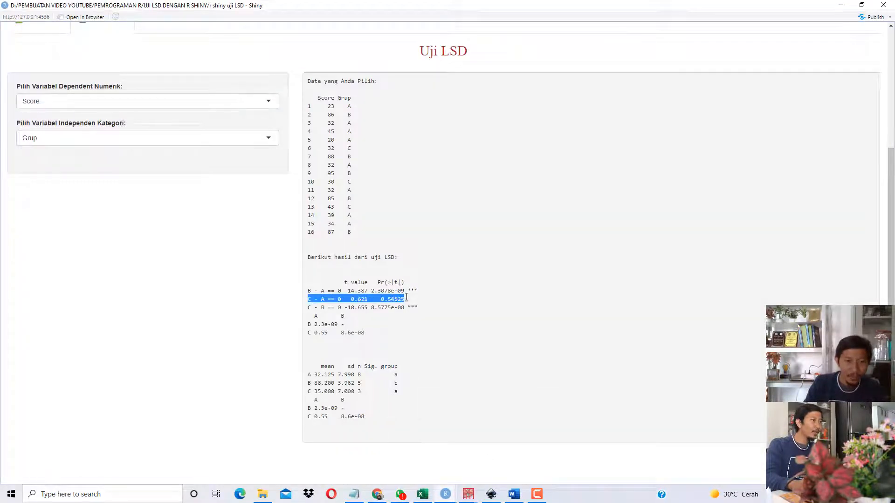
click(840, 6)
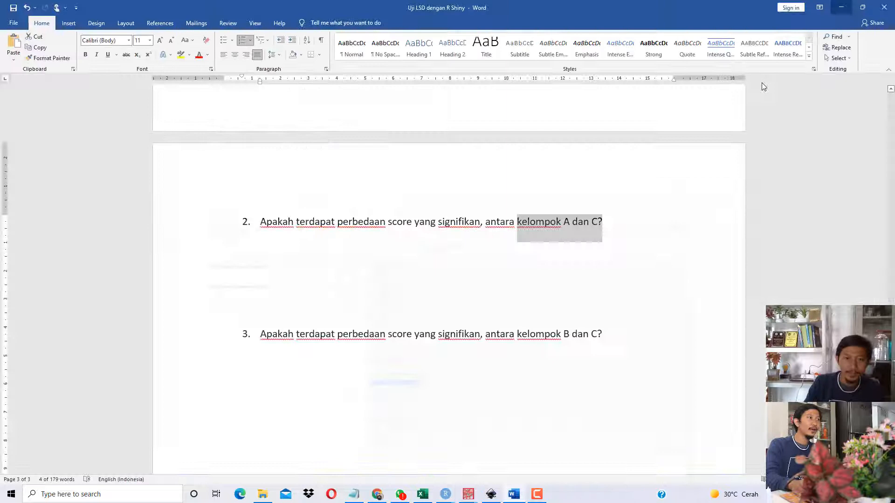
click(302, 264)
key(ctrl+v)
key(Return)
key(Return)
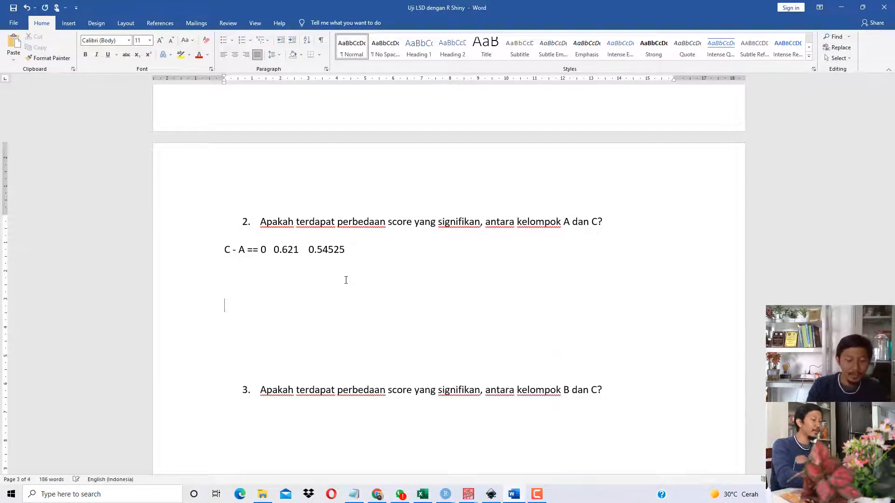
Write "Nilai P (versi R) = 0,54525 > 0,05" below the pasted C - A row
text(Nilai P(v)
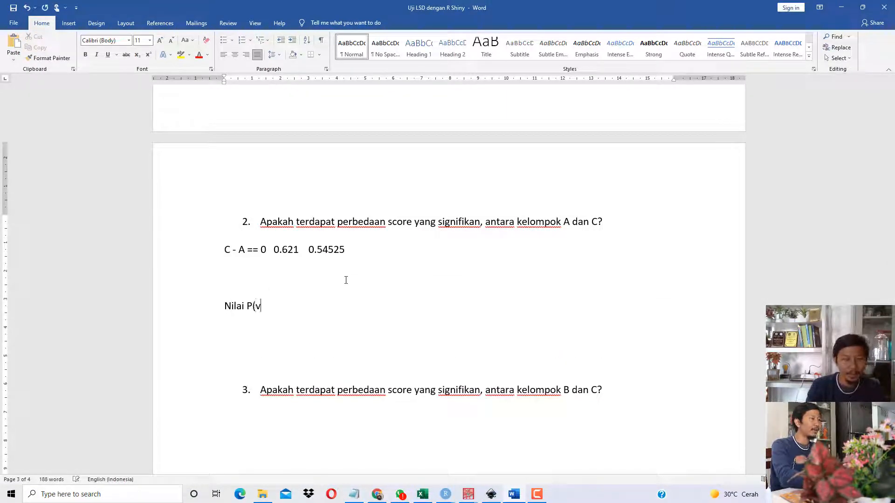
text(ersi))
key(Left)
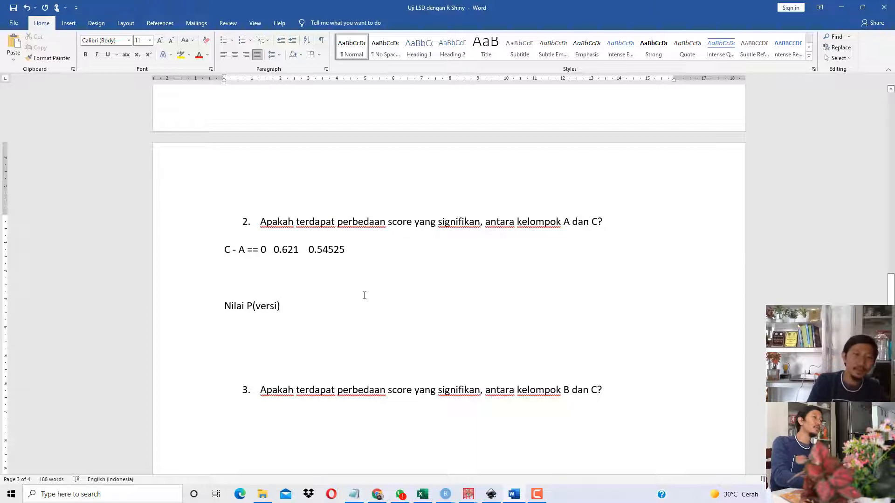
text(R)
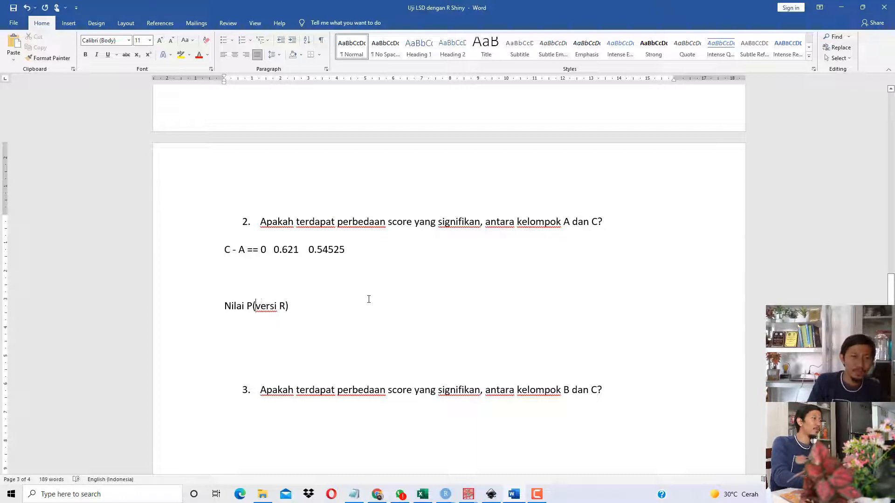
key(Left)
key(Down)
text(= )
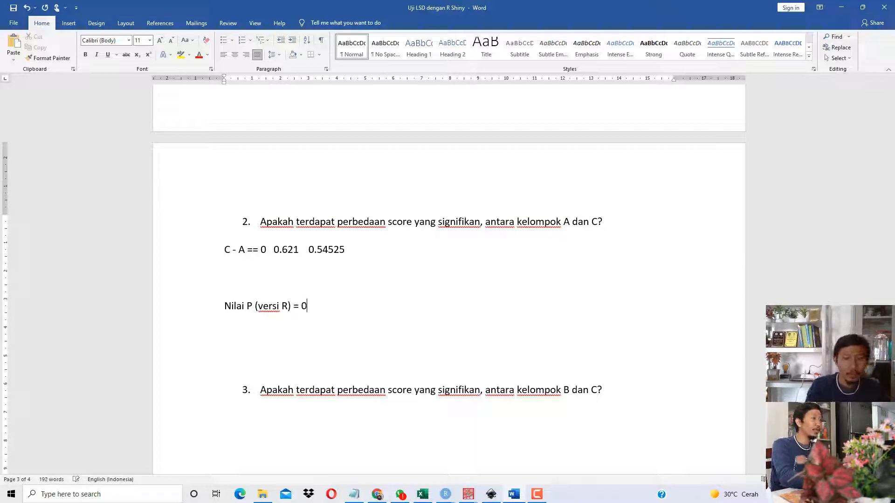
text(0,54525)
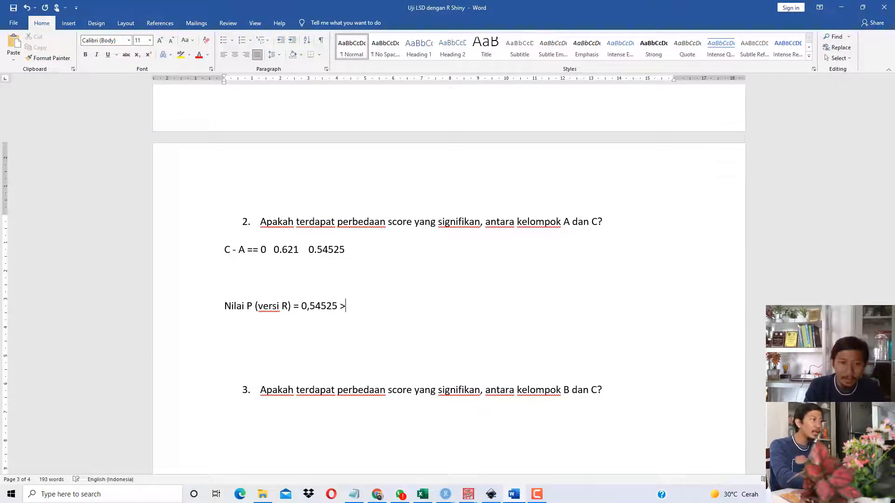
text( > 0,05.)
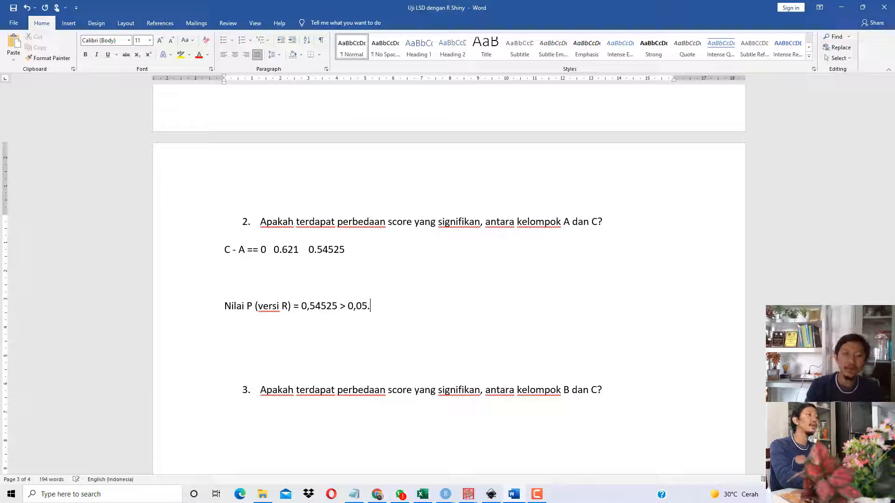
Finish the question 2 p-value line with ", TIDAK TERDAPAT PERBEDAAN SCORE YANG SIGNIFIKAN ANTARA A DAN C"
key(BackSpace)
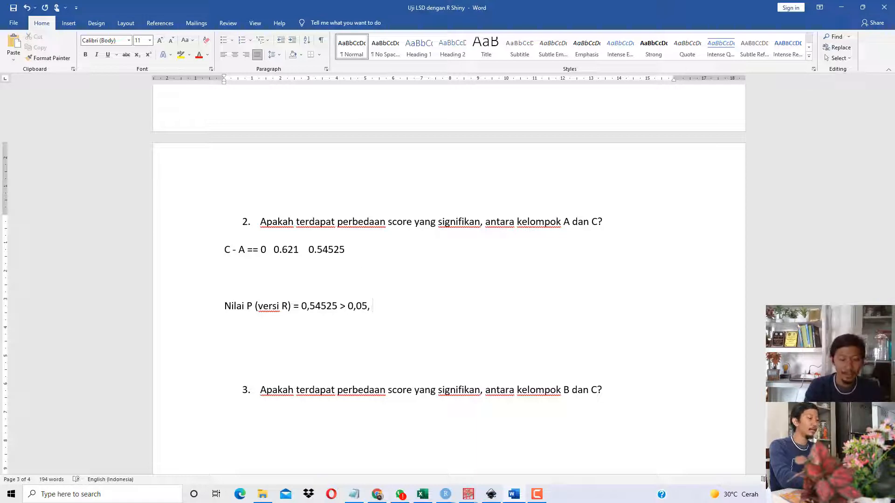
text(, TIDAK TERDAPAT)
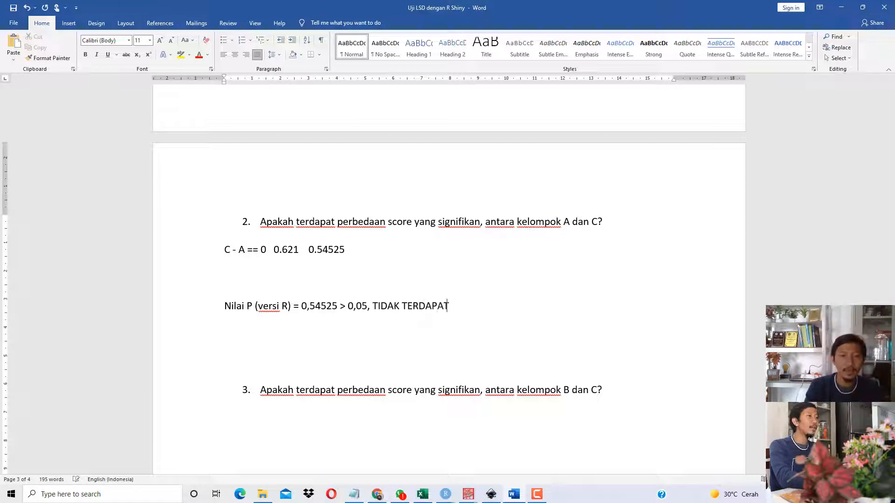
text( PERBEDAAN SCOR)
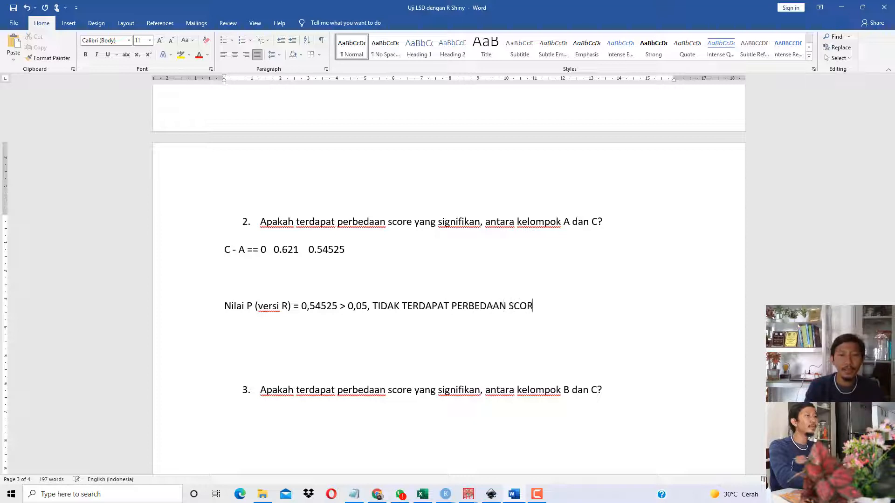
text(E YANG SIGNIFIKAN)
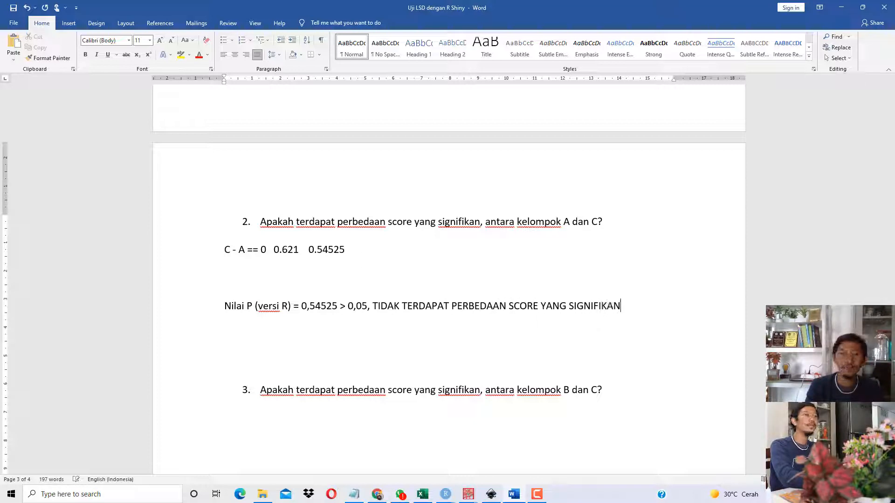
text( ANTARA A)
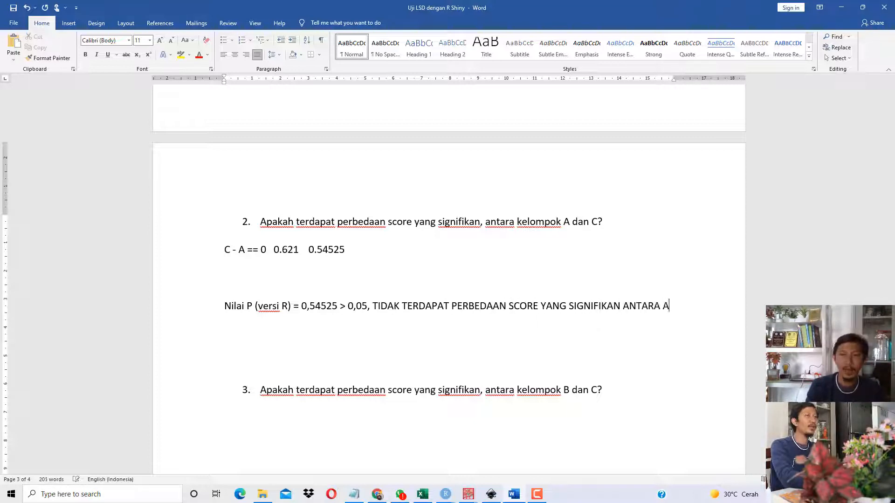
text( DAN C)
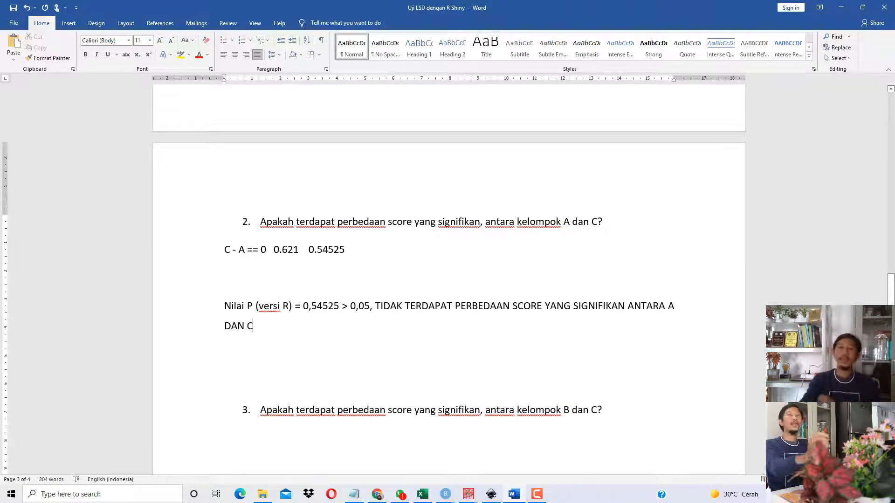
drag(249, 309, 370, 316)
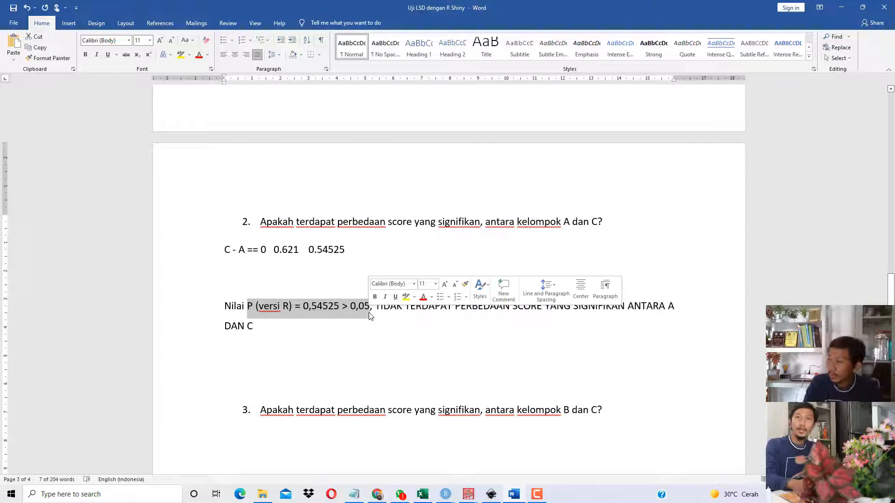
click(320, 320)
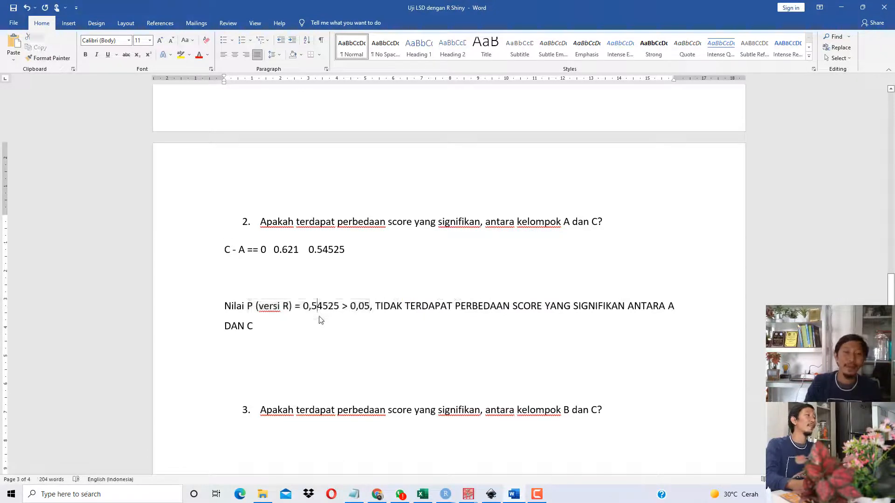
Read question 3 on groups B and C, then switch to the Shiny results and examine the C - B row and pairwise p-value table
drag(533, 409, 606, 412)
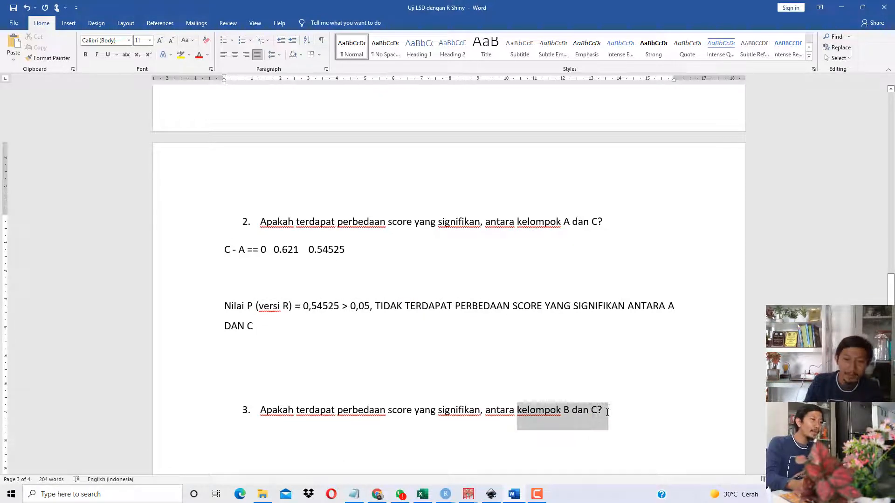
mouse_move(442, 496)
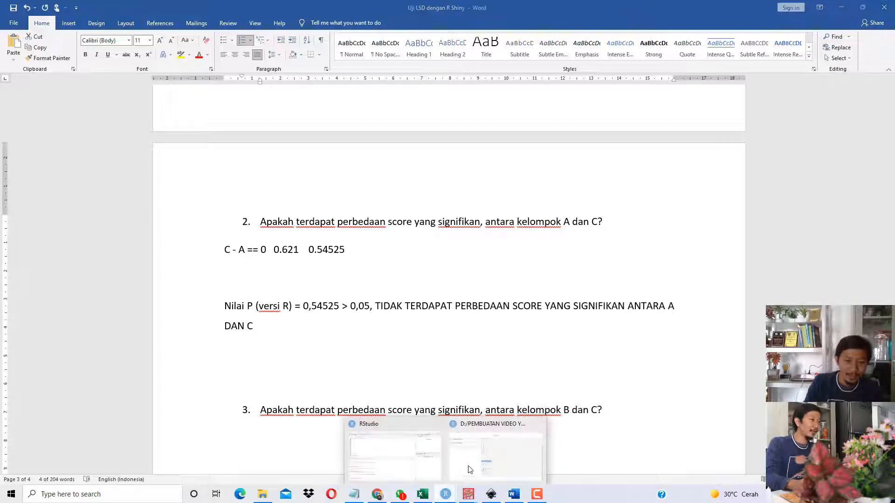
click(468, 470)
drag(387, 308, 421, 309)
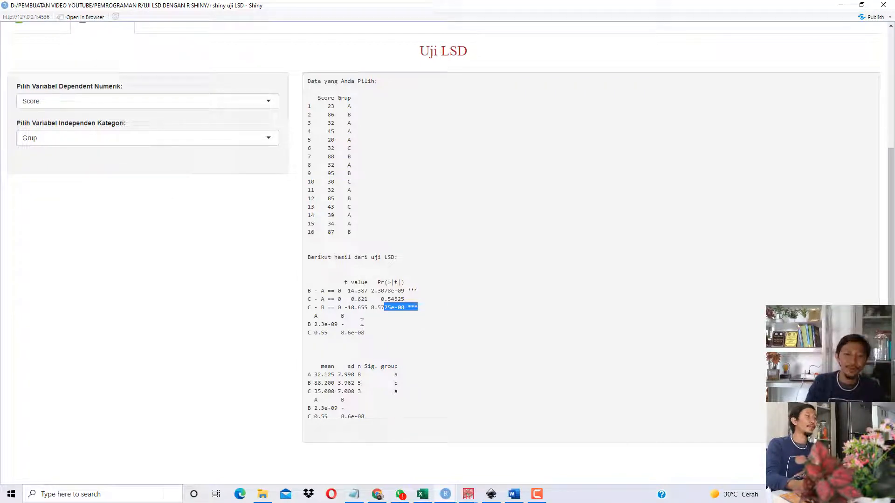
drag(379, 308, 378, 301)
drag(315, 325, 361, 332)
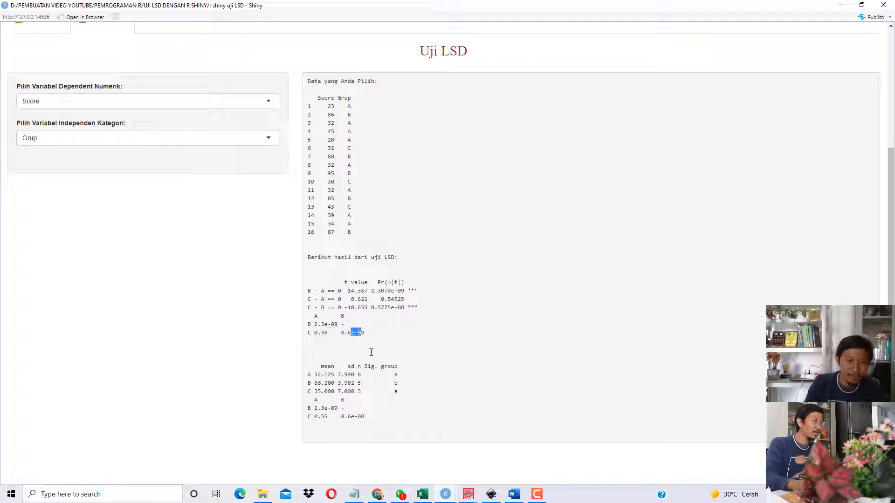
Switch to SPSS and close the old output document without saving it, leaving the Data SPSS.sav data editor
click(841, 5)
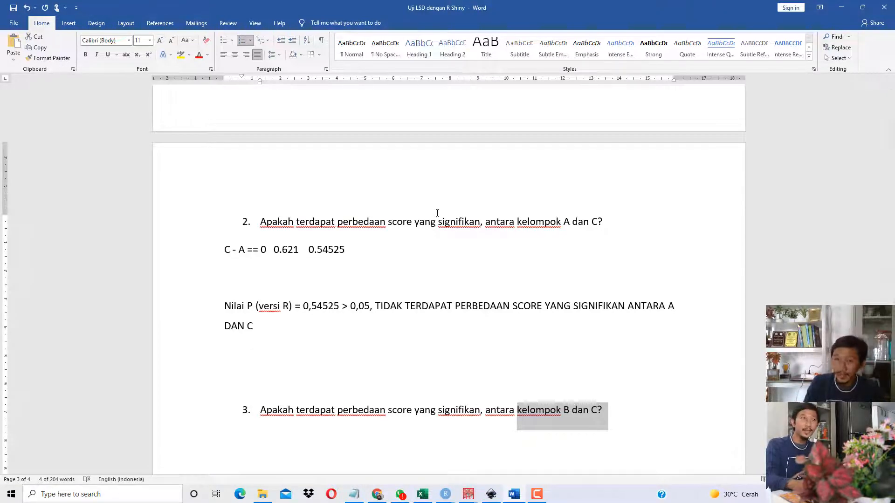
mouse_move(466, 496)
click(479, 466)
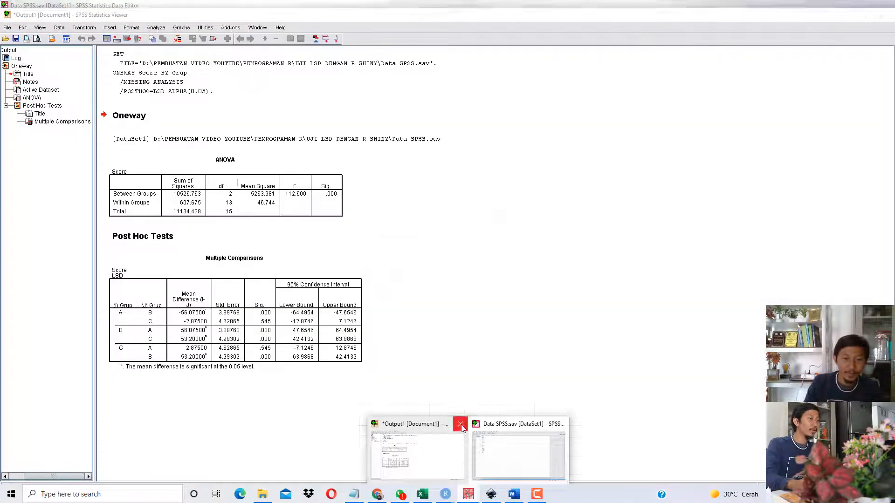
click(461, 424)
click(447, 270)
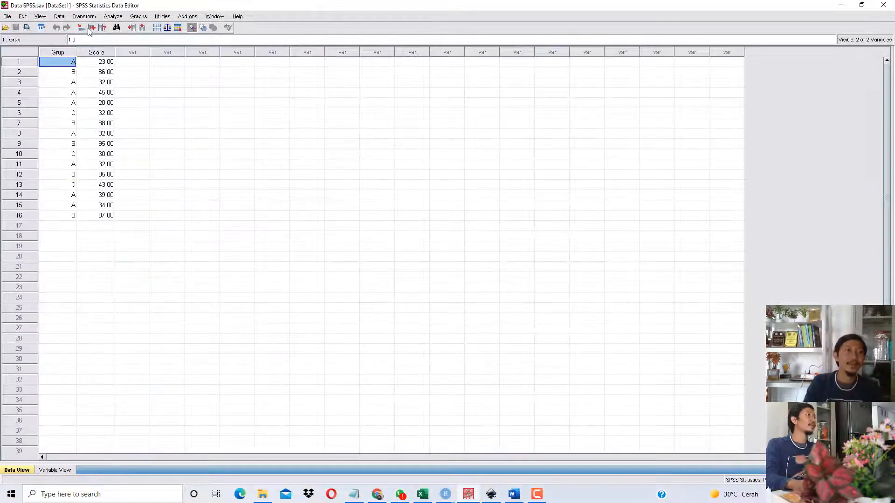
Reset the One-Way ANOVA setup and assign Grup as the factor and Score as the dependent variable
click(112, 17)
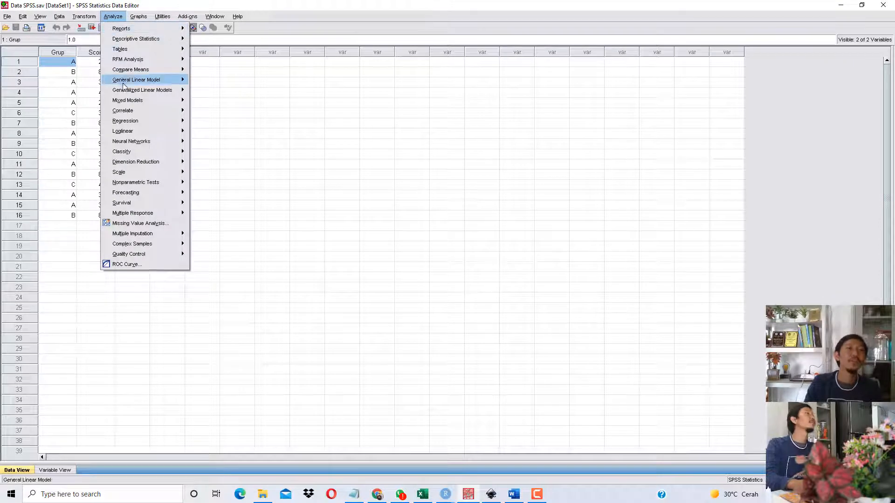
mouse_move(174, 69)
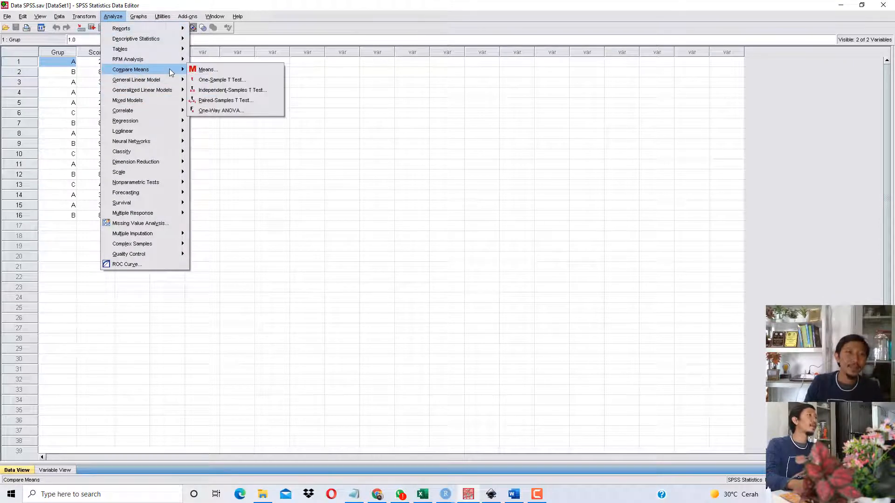
click(247, 111)
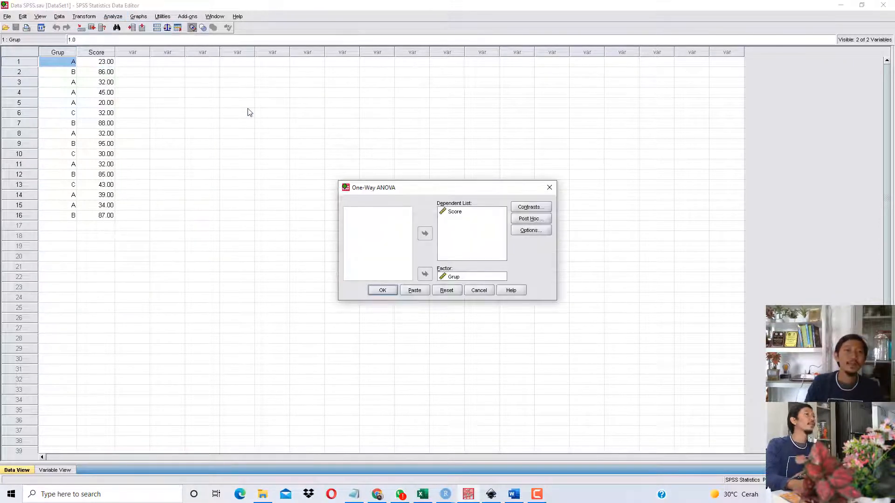
click(446, 290)
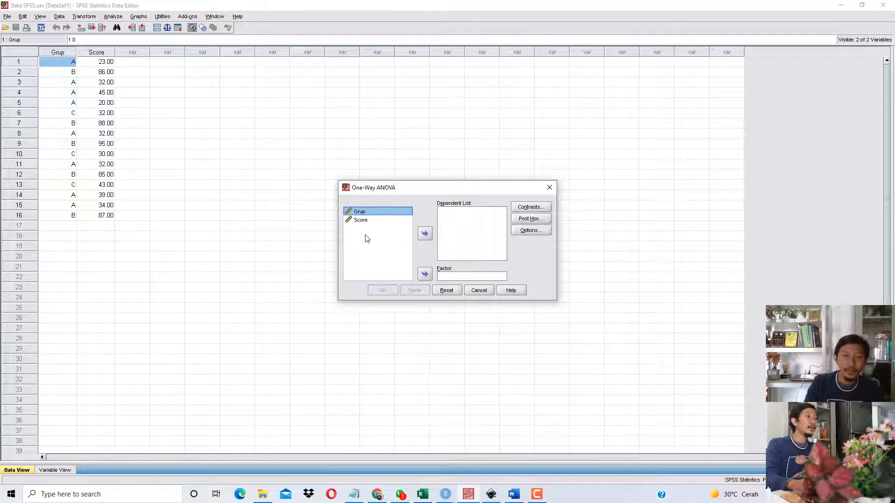
click(425, 274)
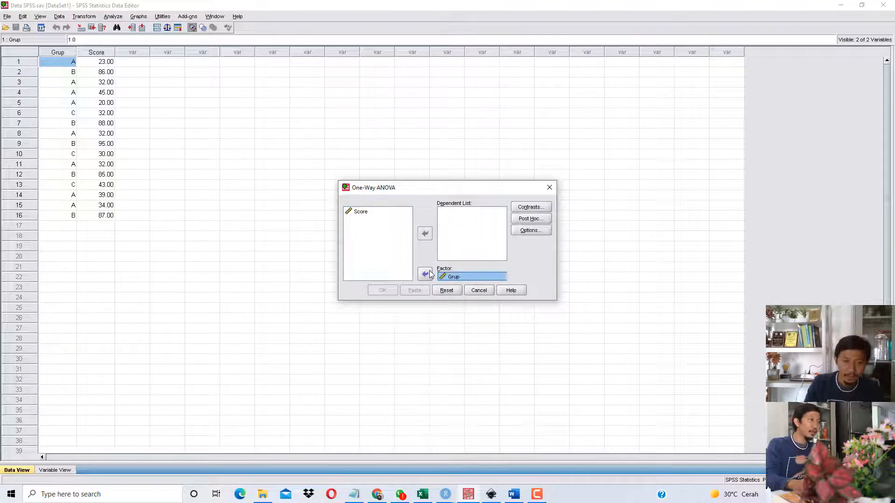
click(401, 220)
click(423, 234)
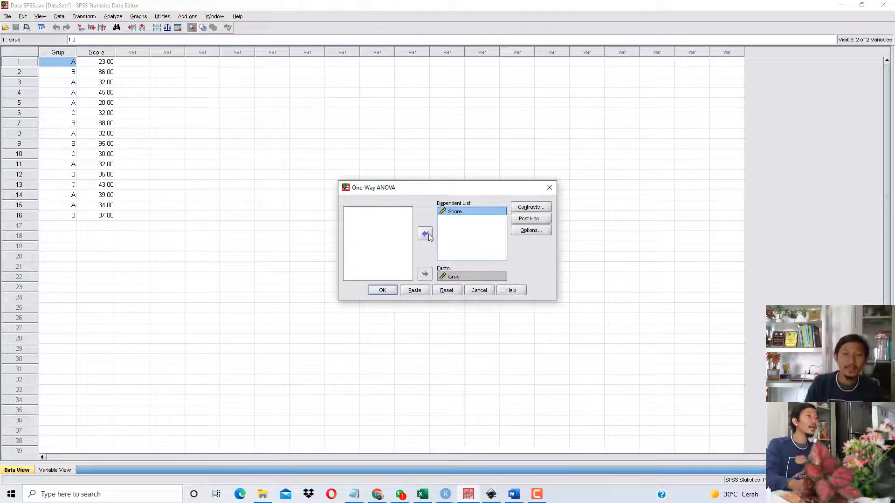
Choose LSD as the post hoc test at significance level 0.05 and run the One-Way ANOVA
click(527, 222)
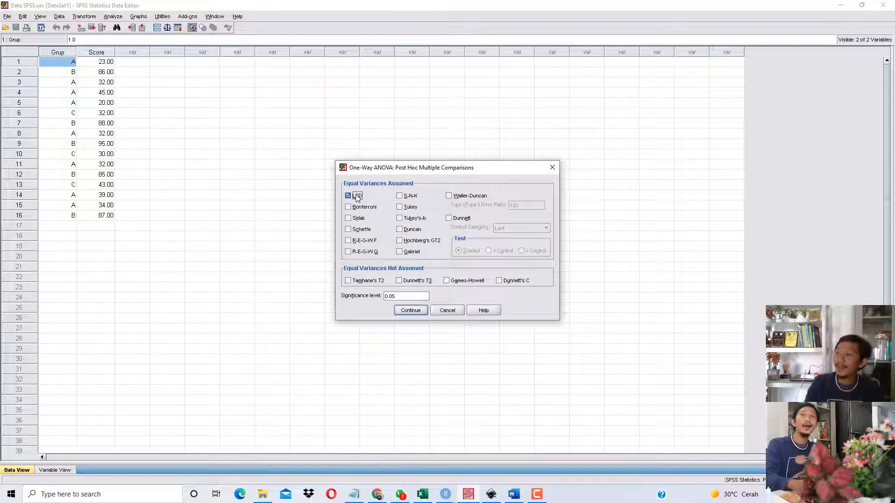
click(416, 311)
click(392, 292)
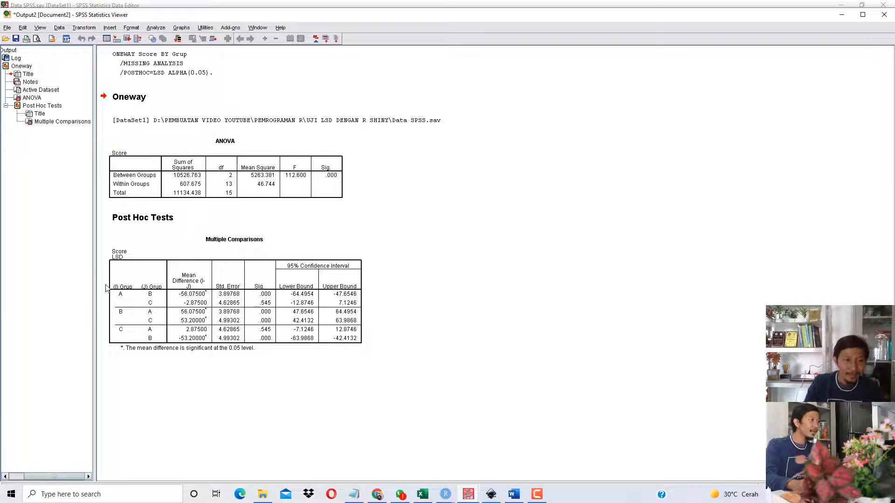
Compare the Sig. values in the SPSS Multiple Comparisons table with the R p-value for groups A and B in Word
click(162, 269)
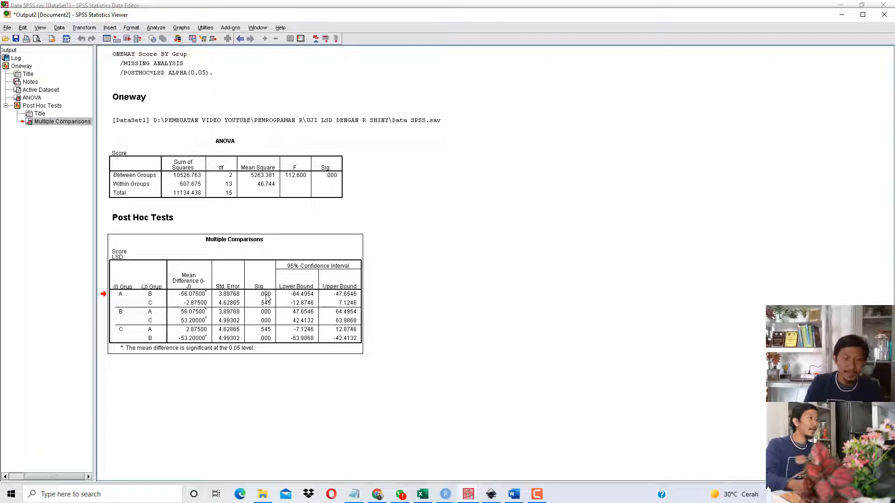
click(512, 495)
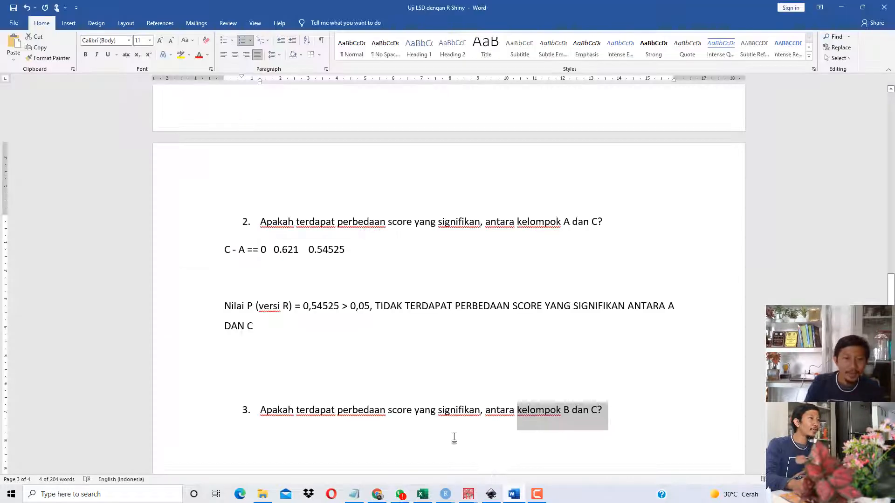
scroll(287, 276, up, 10)
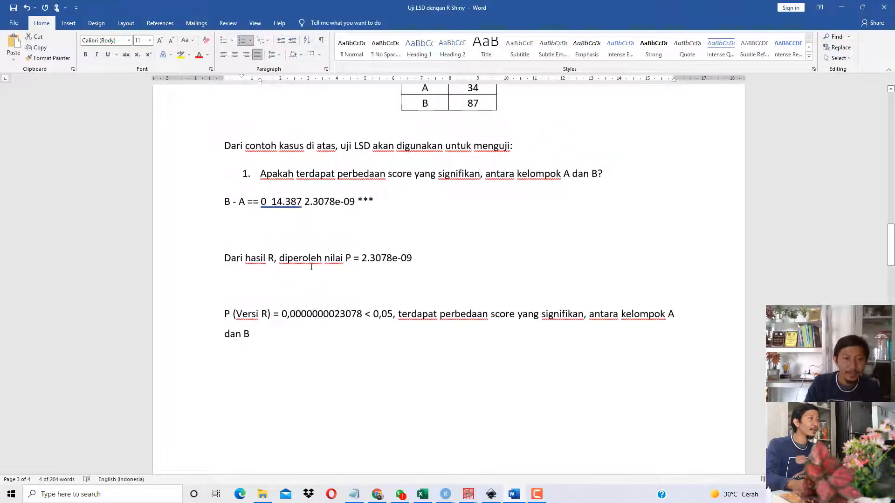
drag(287, 315, 364, 315)
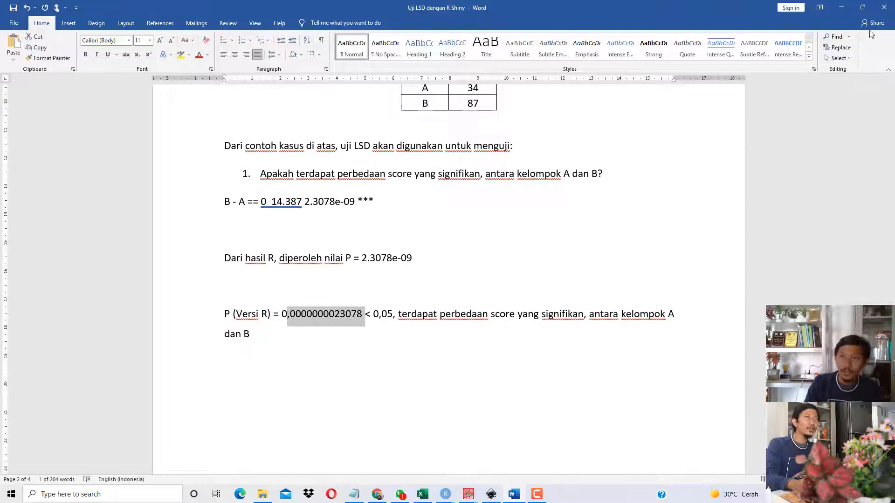
click(841, 7)
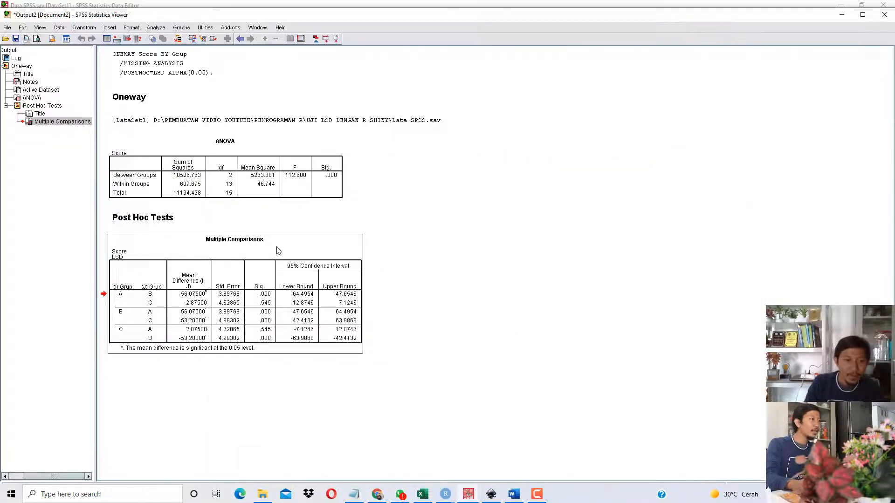
Open the A versus B Sig. cell of the Multiple Comparisons table for editing and copy its full-precision value
double_click(266, 297)
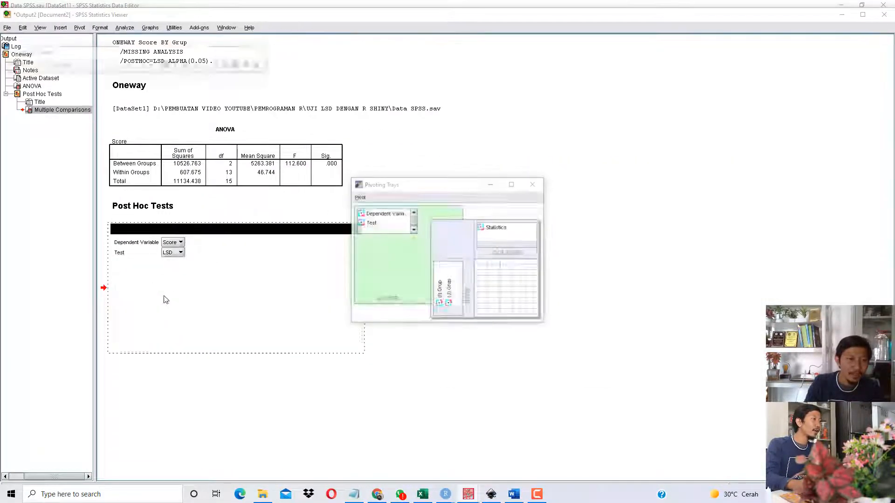
double_click(265, 293)
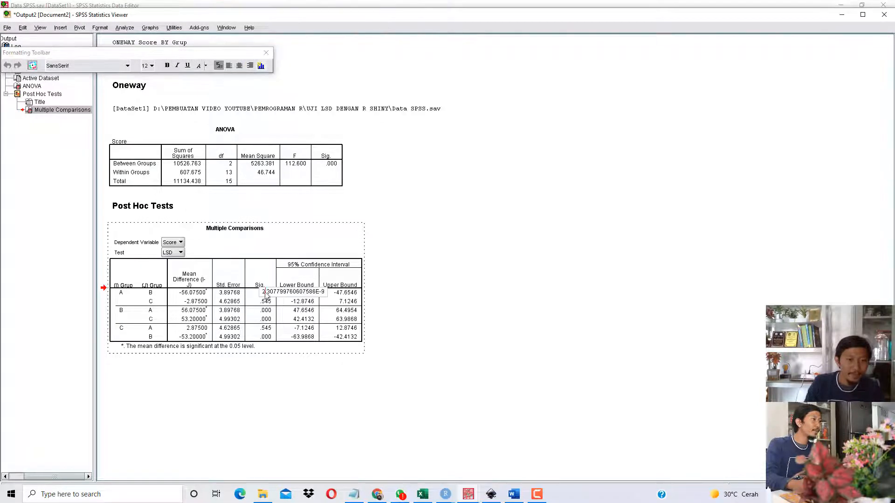
key(ctrl+a)
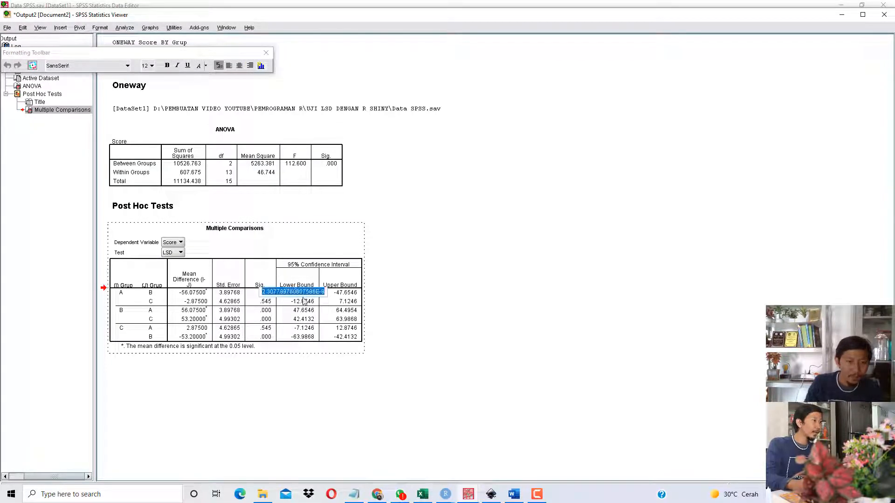
In Word, add the line "P (Versi SPSS) = 2.307799760607586E-9" below the R version conclusion of question 1
click(514, 494)
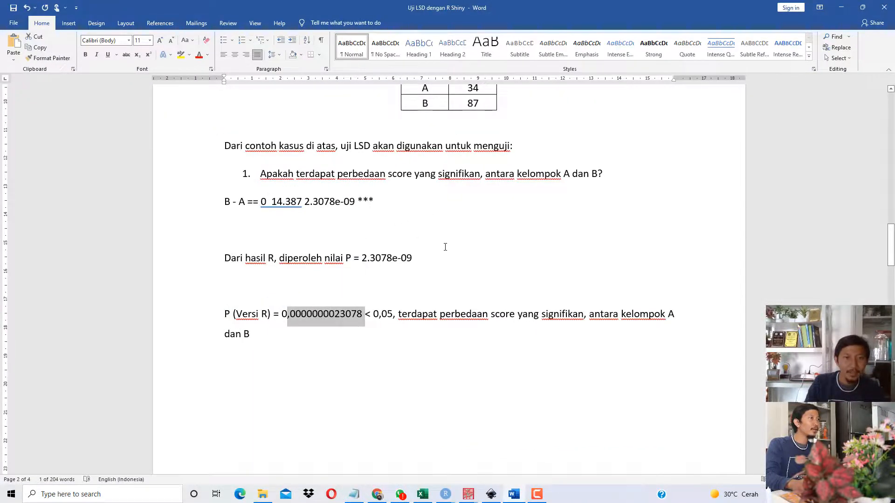
click(453, 259)
text(P (vERS)
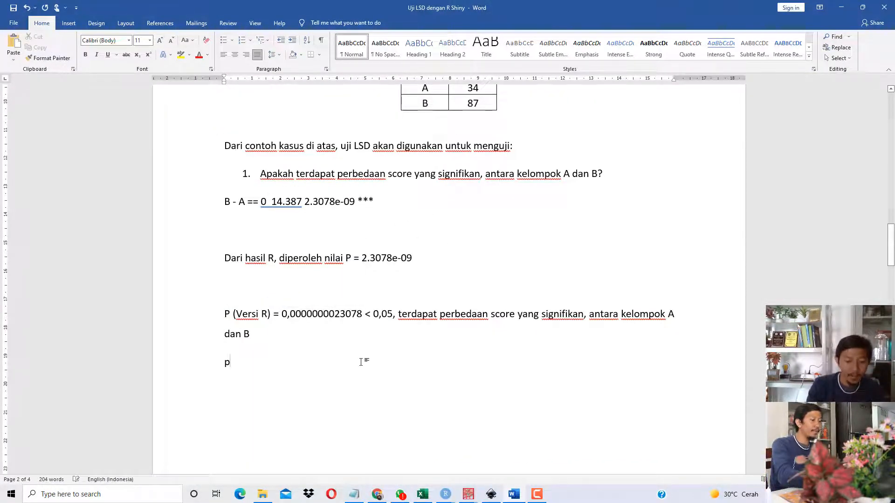
text(i SS)
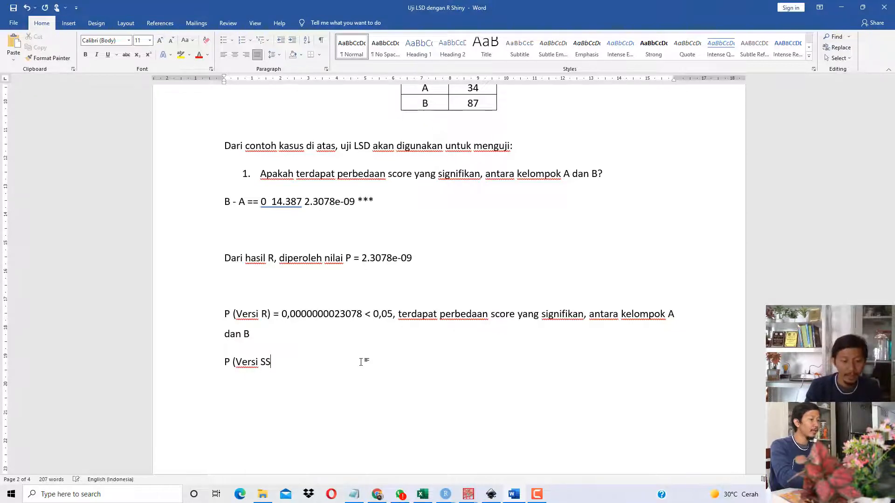
key(BackSpace)
text(PSS))
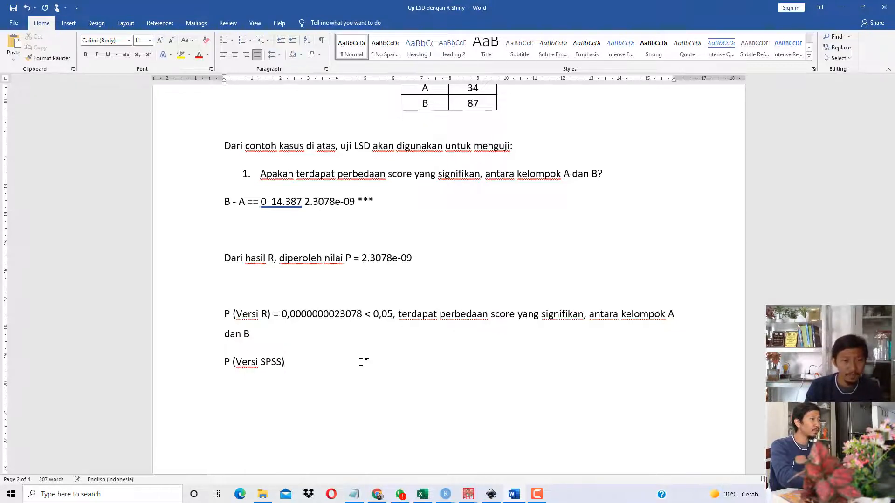
text( =)
text(2.3077997606017586E-9)
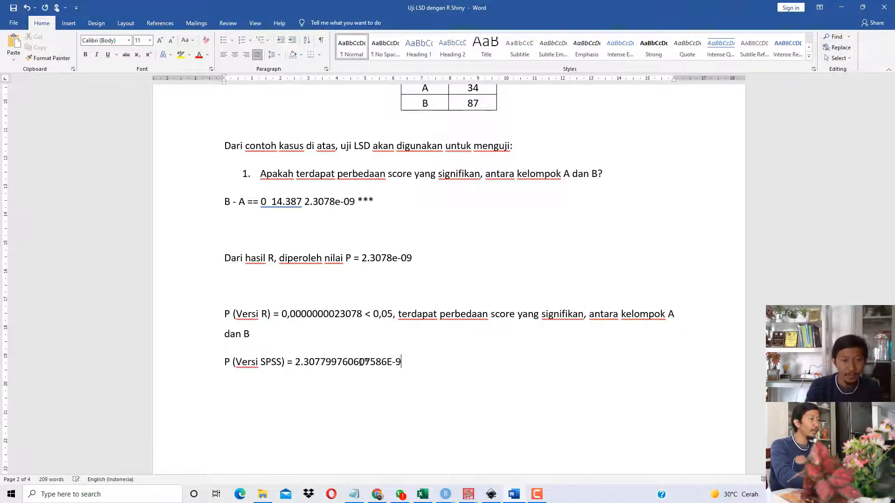
text(= 0,)
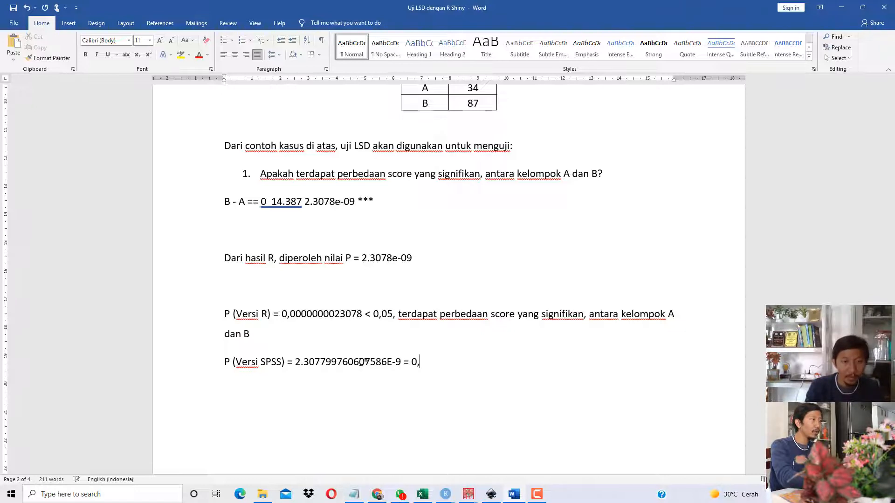
text(00000)
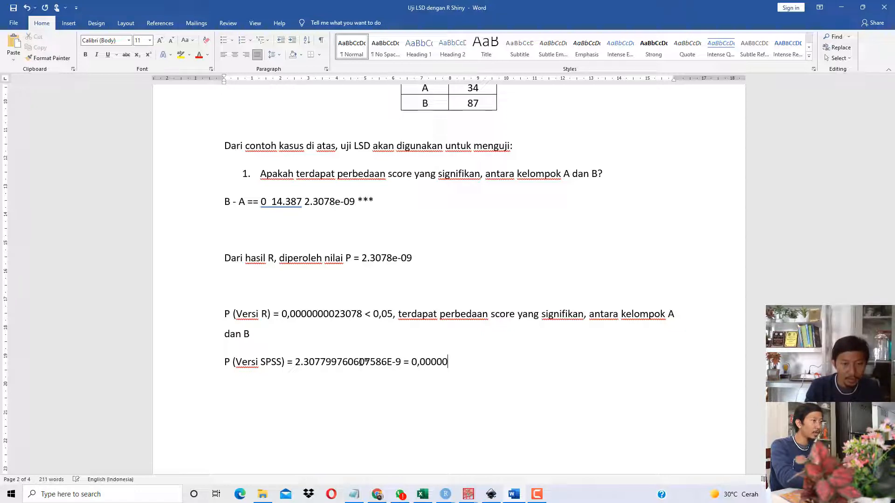
text(0002)
text(30)
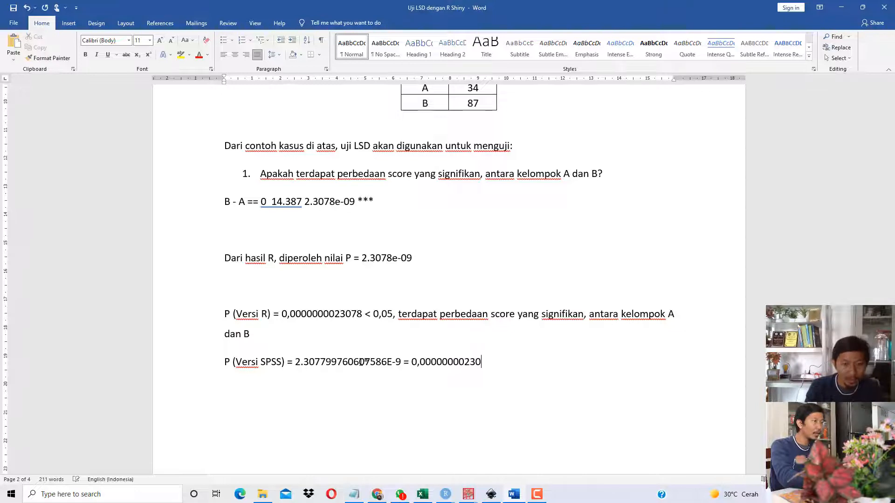
Compare the SPSS and R p-values written under question 1
double_click(307, 361)
double_click(453, 365)
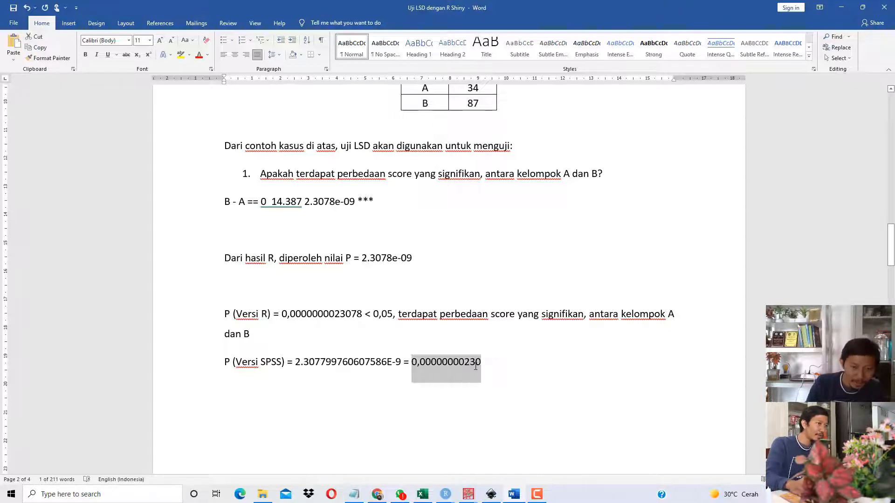
drag(281, 314, 350, 317)
click(377, 362)
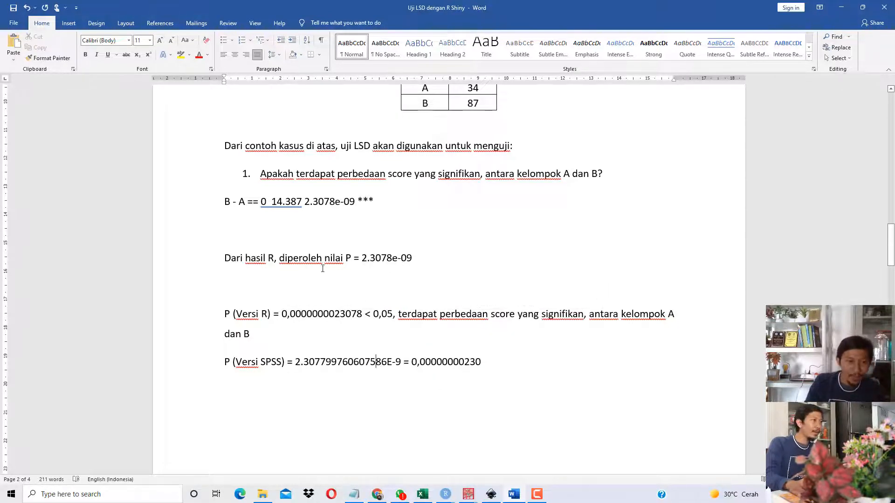
Compare the C - A p-value under question 2 with the Sig. values in the SPSS Multiple Comparisons table
scroll(323, 269, down, 8)
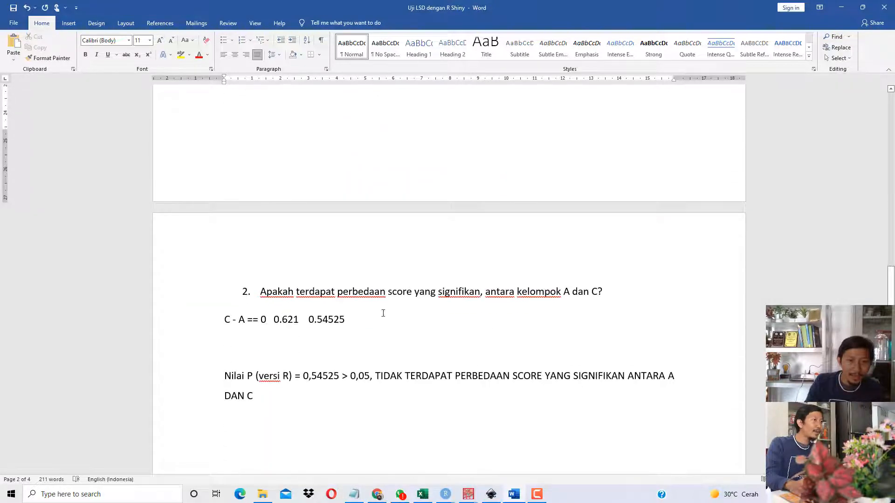
drag(311, 319, 345, 320)
click(328, 319)
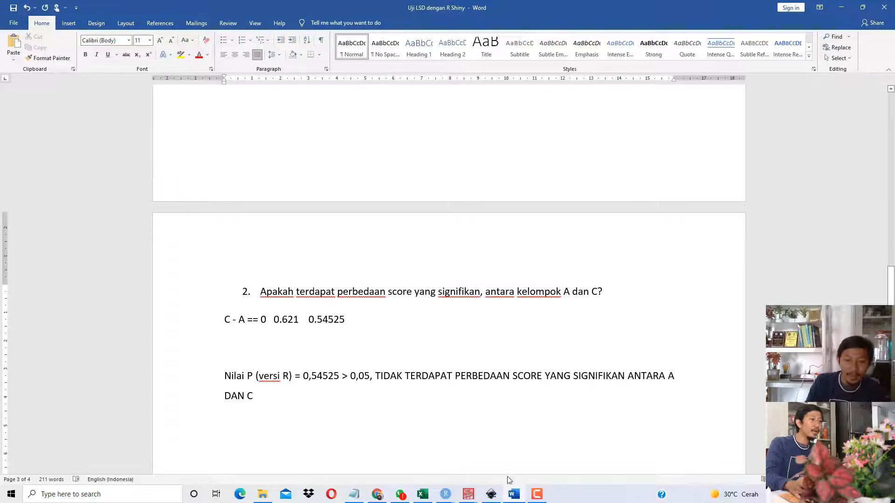
mouse_move(467, 493)
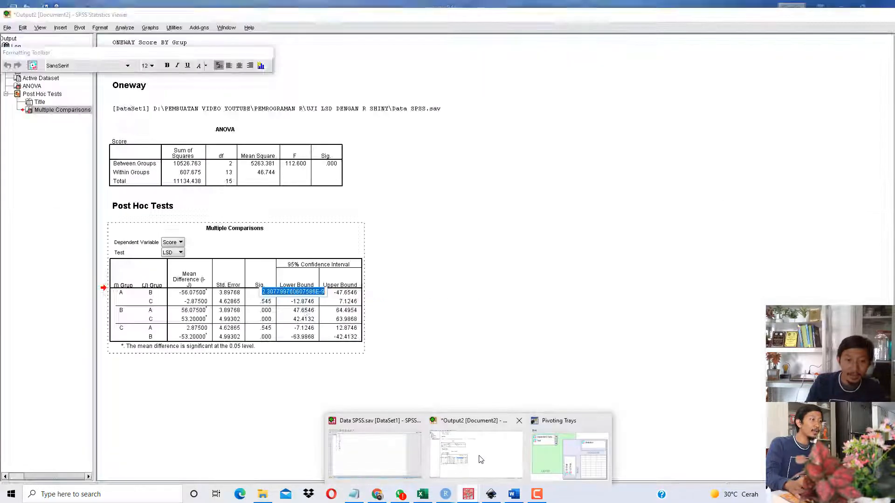
click(481, 460)
click(492, 296)
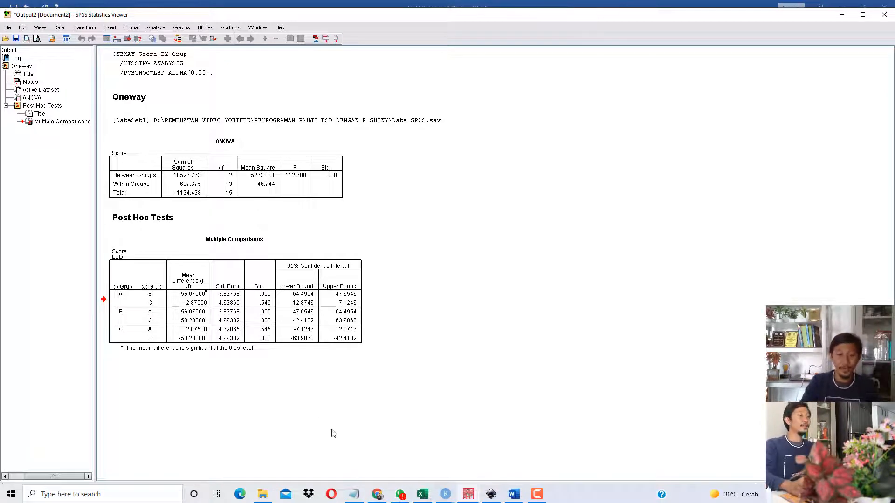
Close the new SPSS output document without saving it
click(446, 495)
click(341, 296)
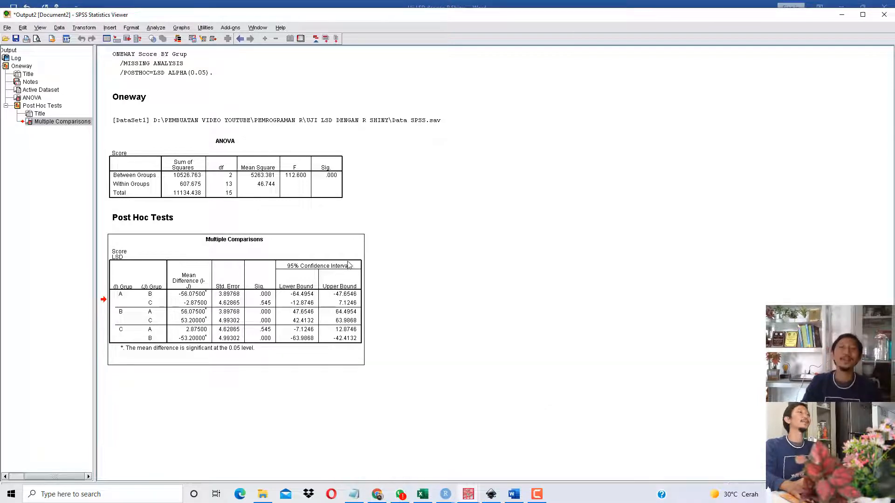
click(884, 15)
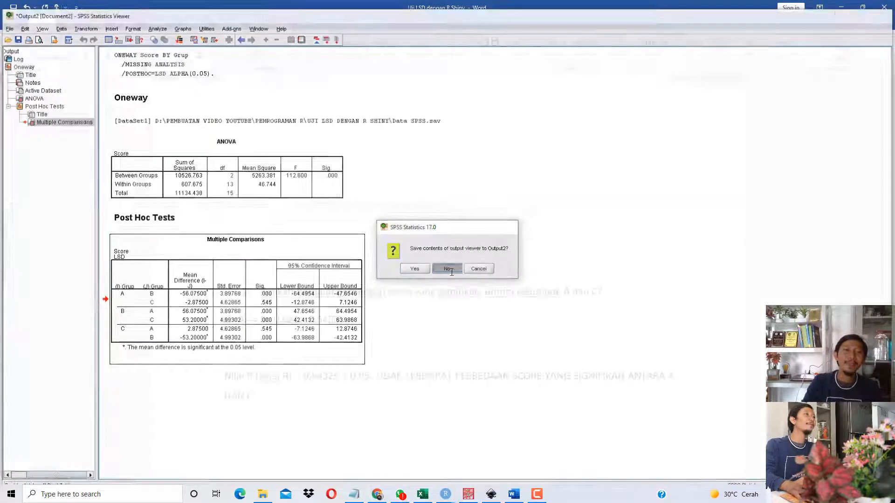
Decline saving the SPSS output and return to the outline bullets at the start of the Word document
click(446, 269)
scroll(446, 306, up, 10)
scroll(447, 305, up, 20)
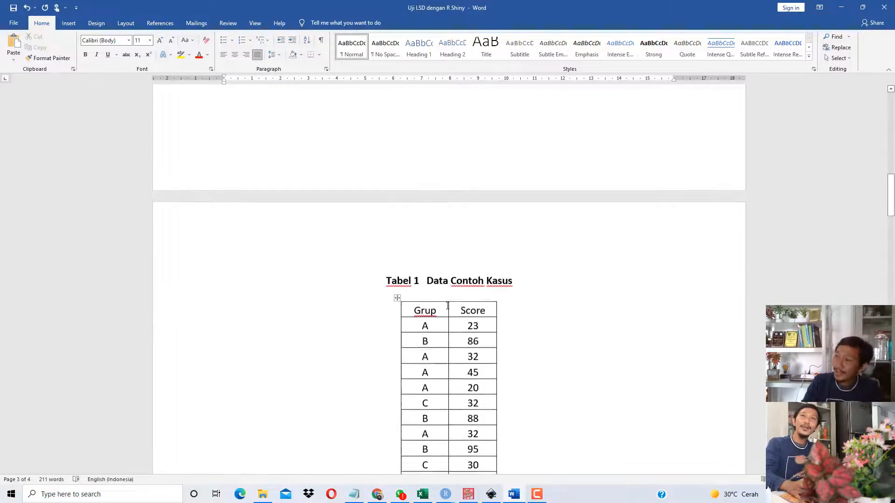
drag(366, 319, 417, 322)
Switch to RStudio, close the Shiny app window, and show the notebook kode R Uji LSD.Rmd with the console minimised
click(445, 494)
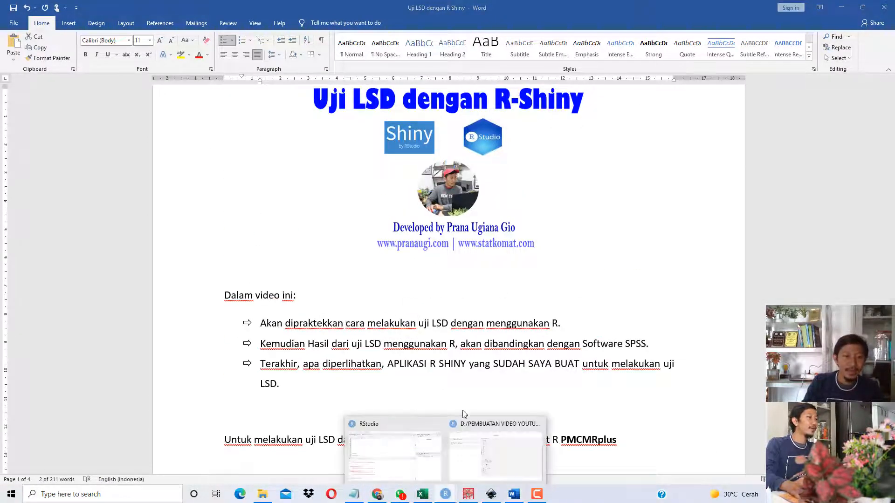
click(540, 424)
click(461, 450)
scroll(270, 230, up, 10)
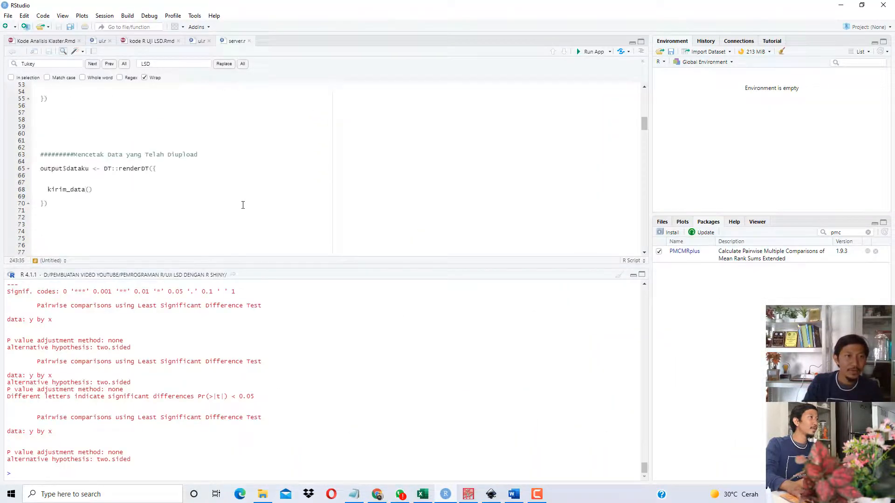
click(149, 40)
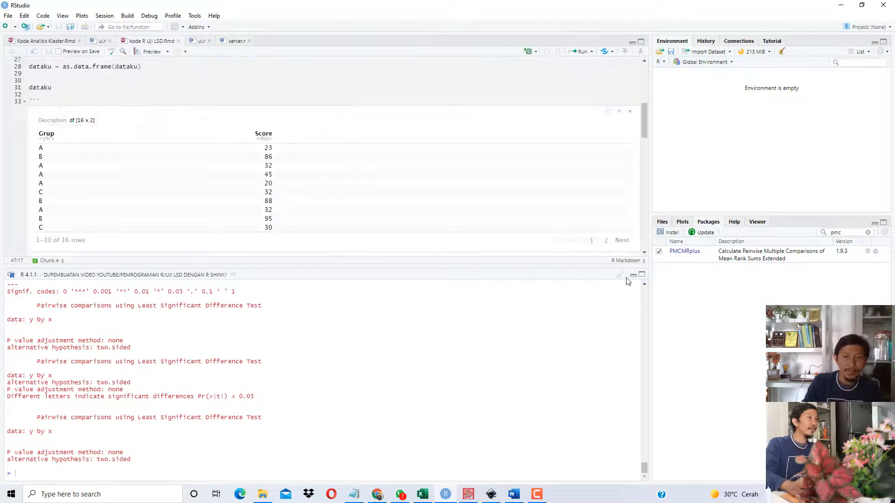
click(633, 275)
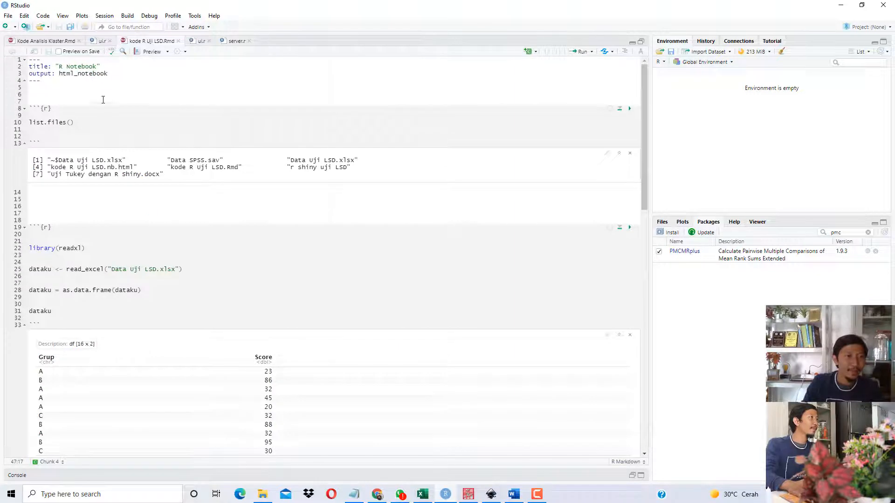
Restart R and clear all output in the kode R Uji LSD.Rmd notebook
click(103, 99)
click(591, 51)
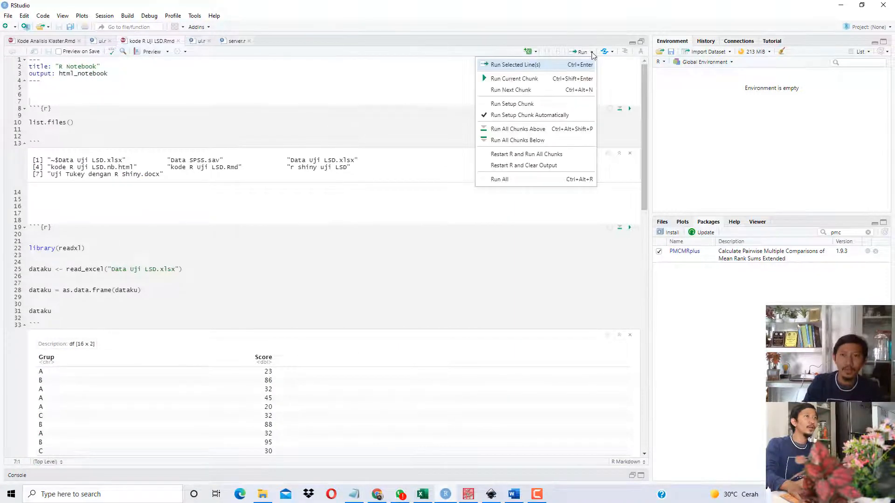
click(544, 167)
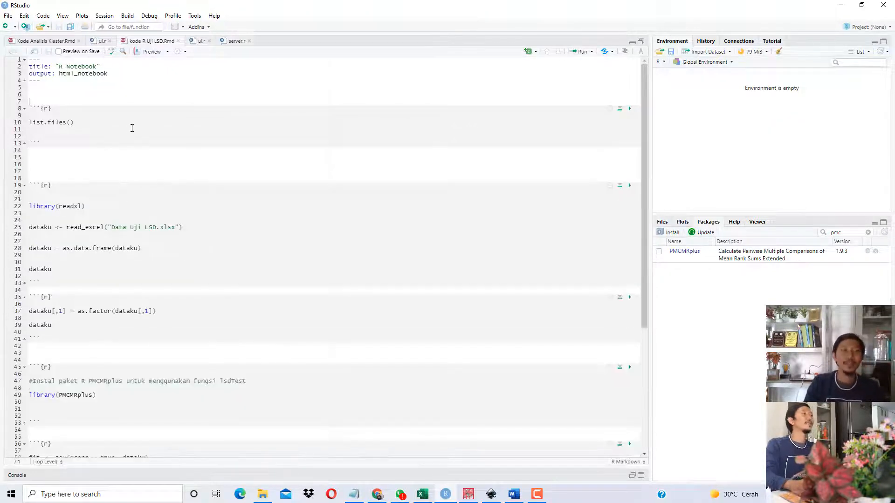
Run the first notebook chunk, list.files(), to list the working directory's files
drag(89, 108, 110, 145)
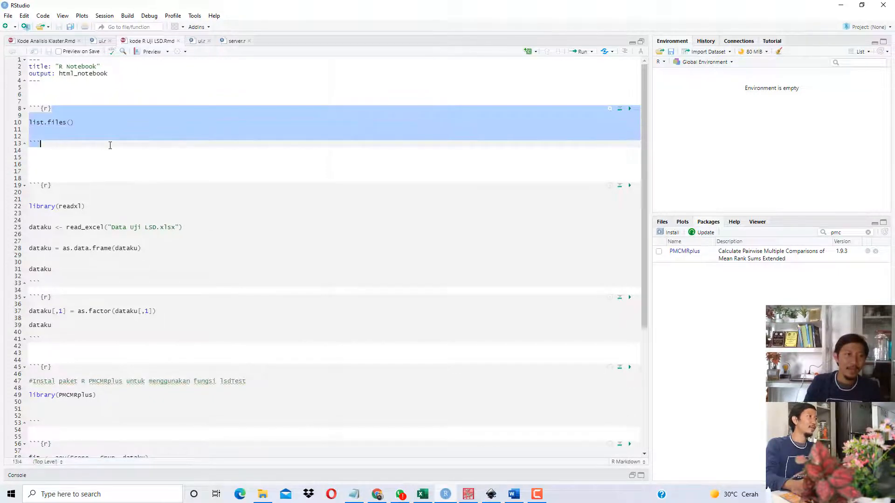
click(146, 124)
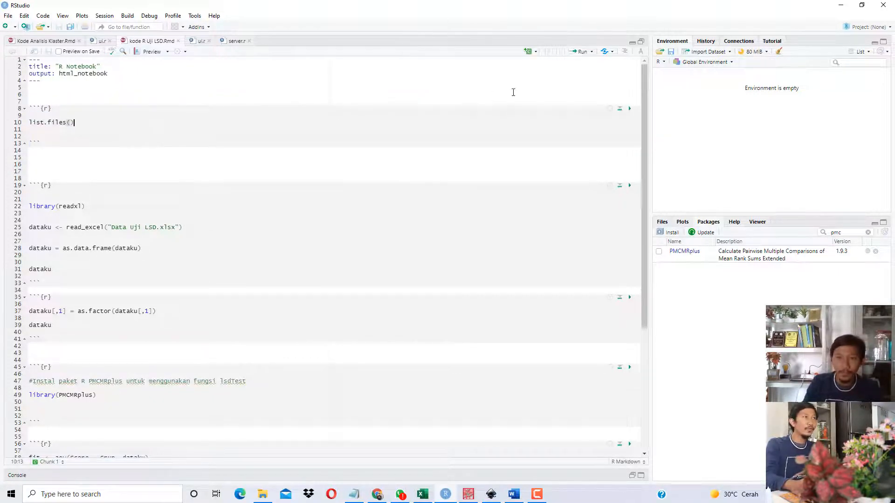
click(630, 109)
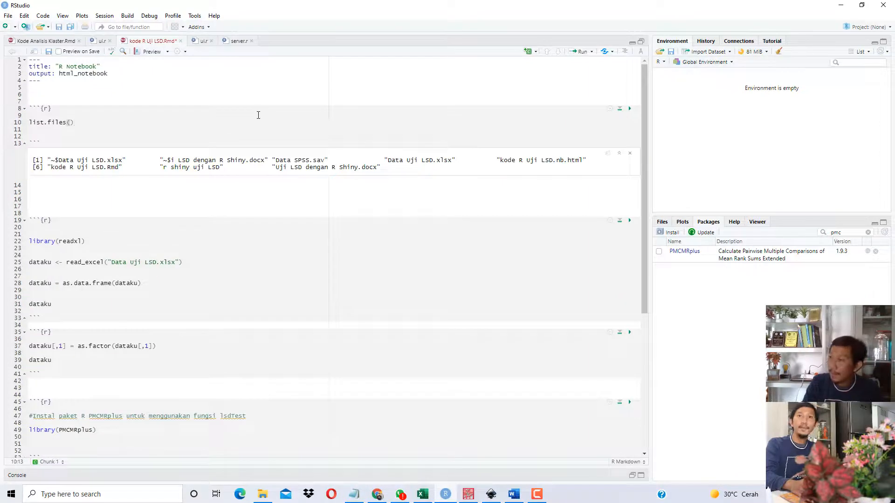
Compare the list.files() output with the files in the UJI LSD DENGAN R SHINY folder in File Explorer
drag(36, 122, 80, 124)
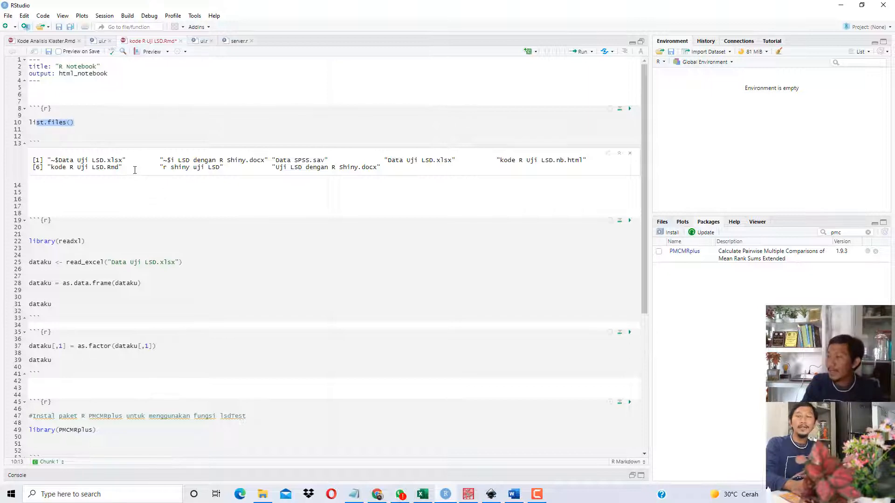
click(263, 495)
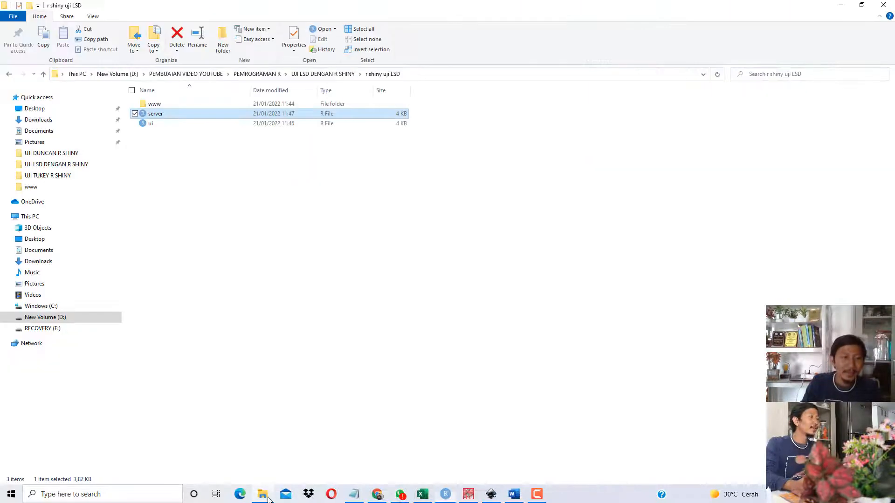
click(48, 76)
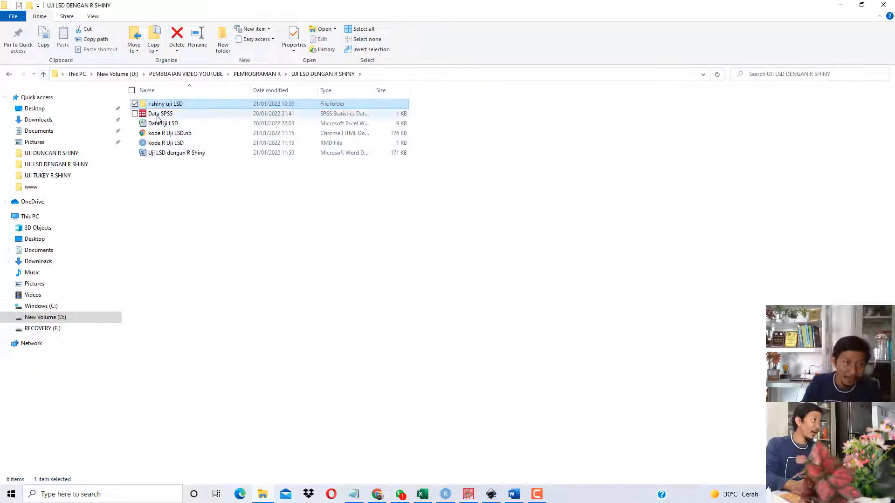
click(161, 115)
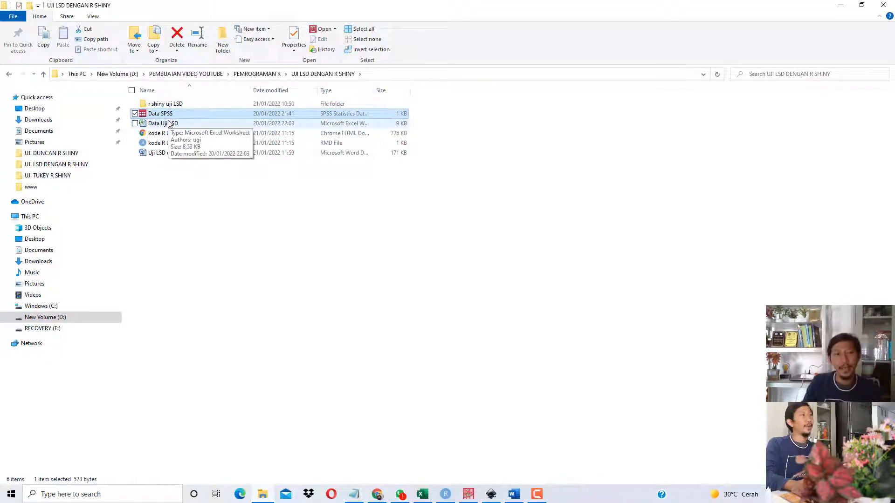
click(170, 125)
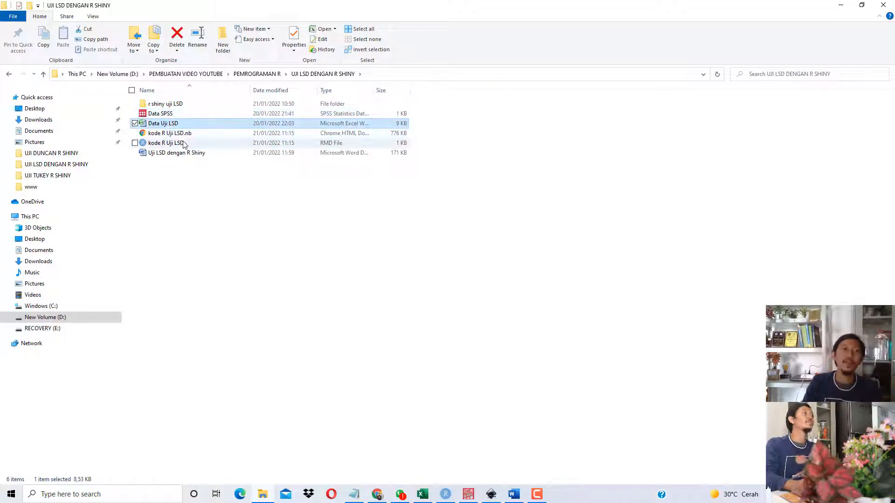
click(173, 143)
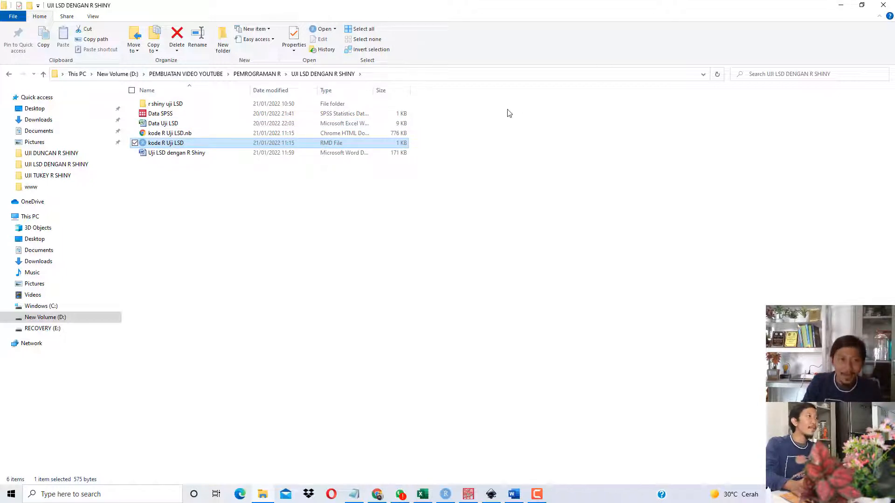
click(840, 5)
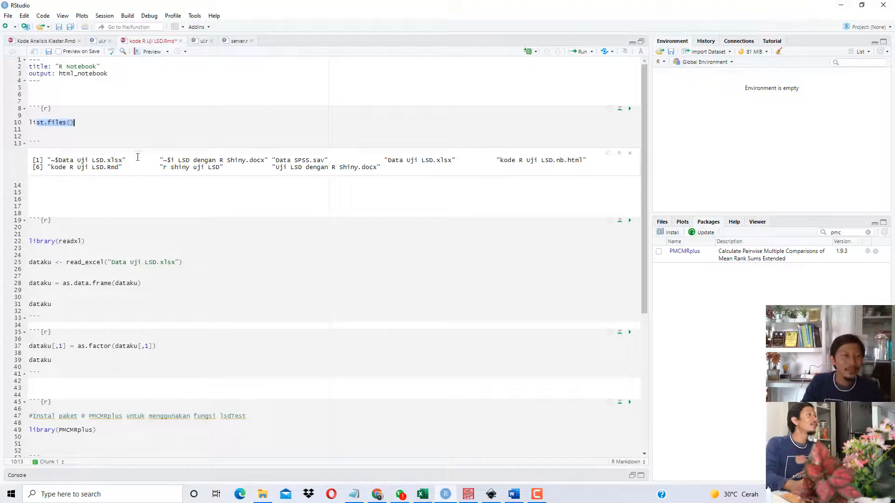
drag(100, 160, 347, 168)
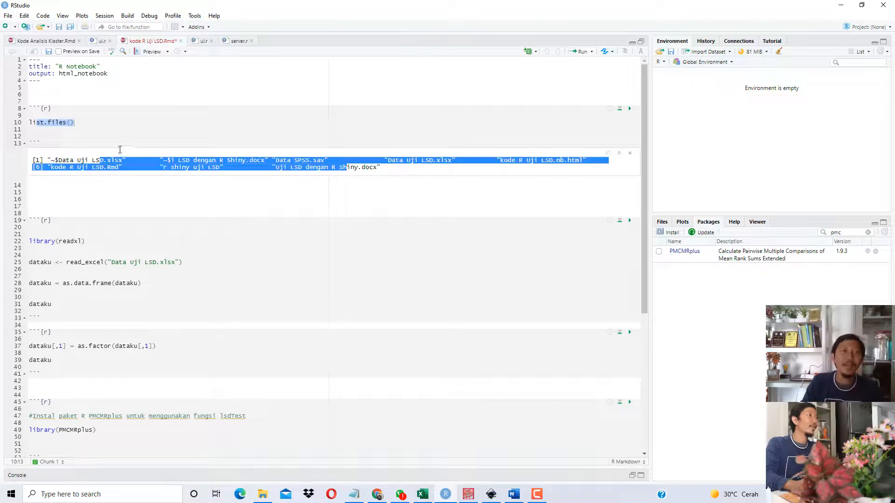
click(97, 127)
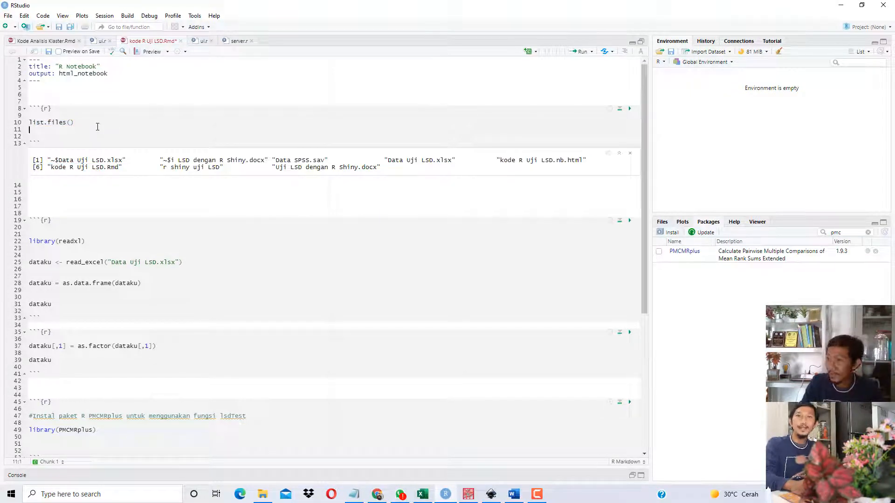
Examine library(readxl) and the read_excel call in the second chunk, and view the source data in Excel
scroll(104, 162, down, 3)
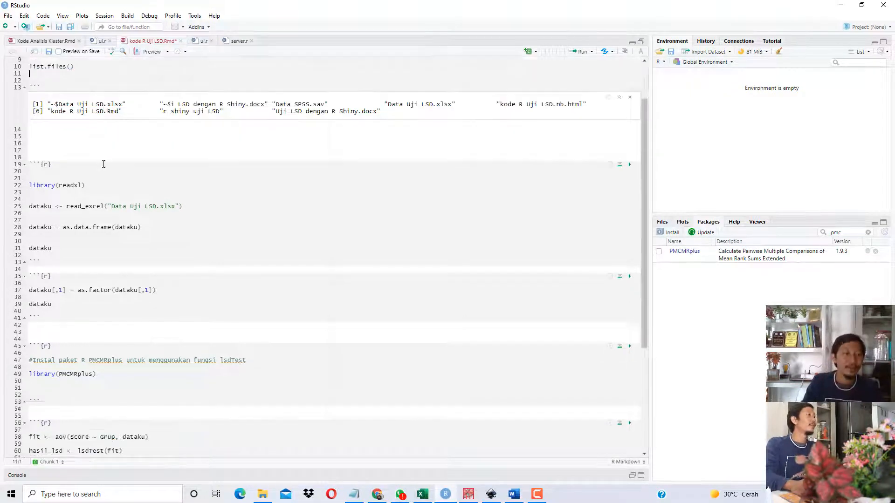
drag(87, 186, 28, 185)
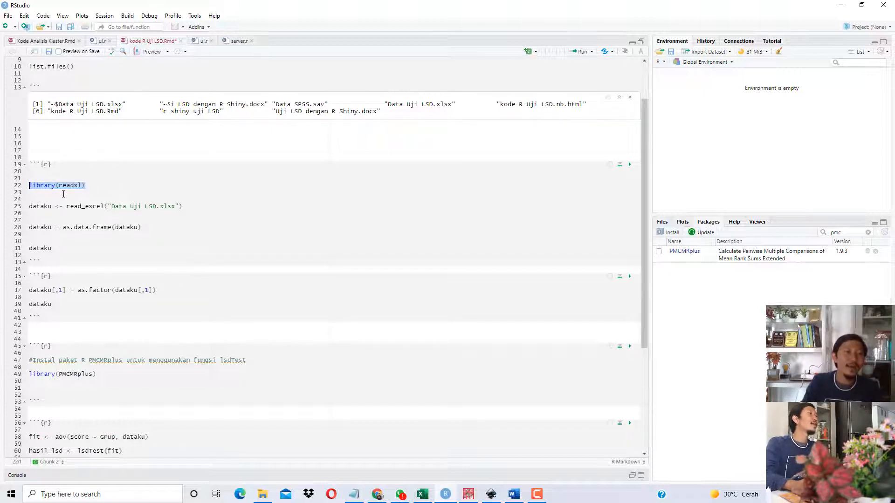
drag(87, 185, 59, 186)
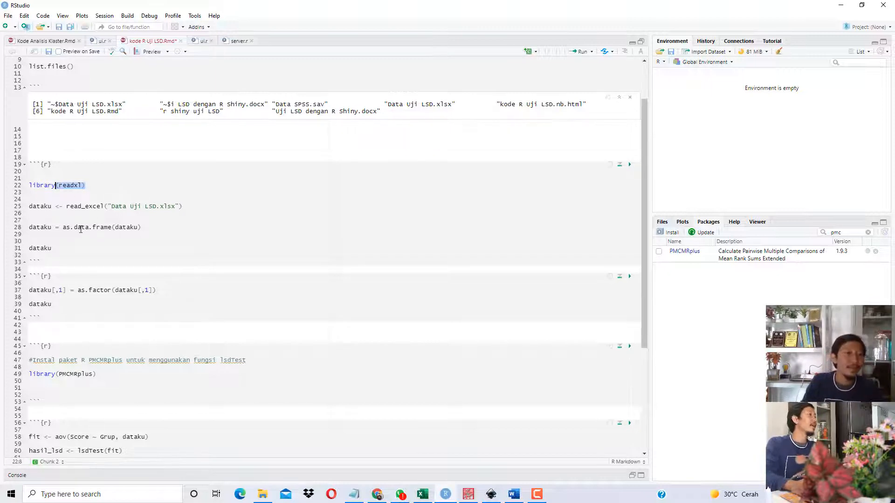
click(66, 206)
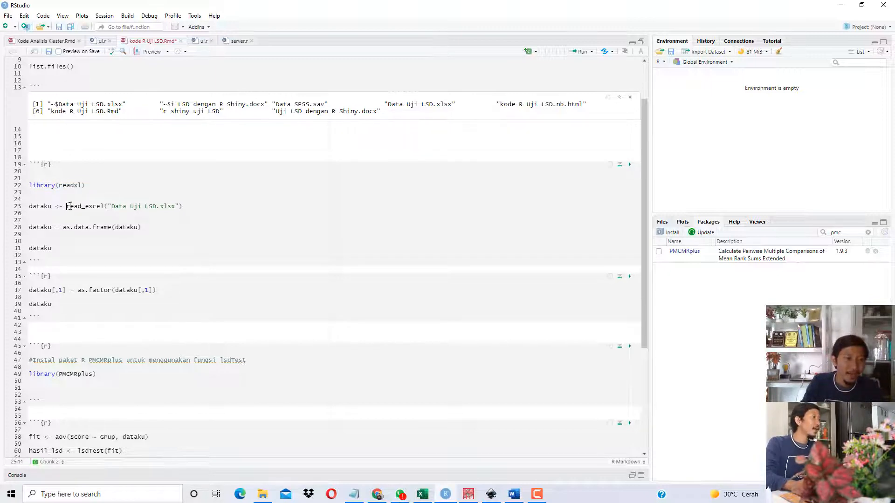
drag(69, 206, 101, 207)
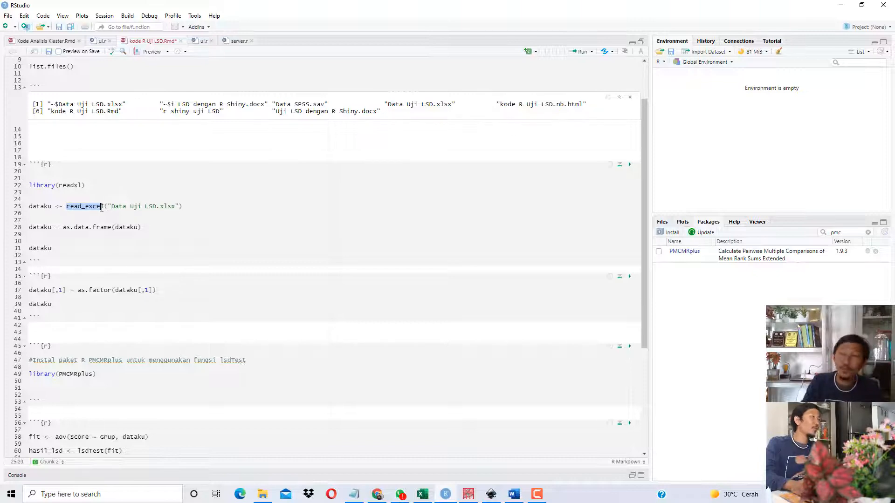
click(422, 494)
drag(28, 122, 62, 271)
click(846, 7)
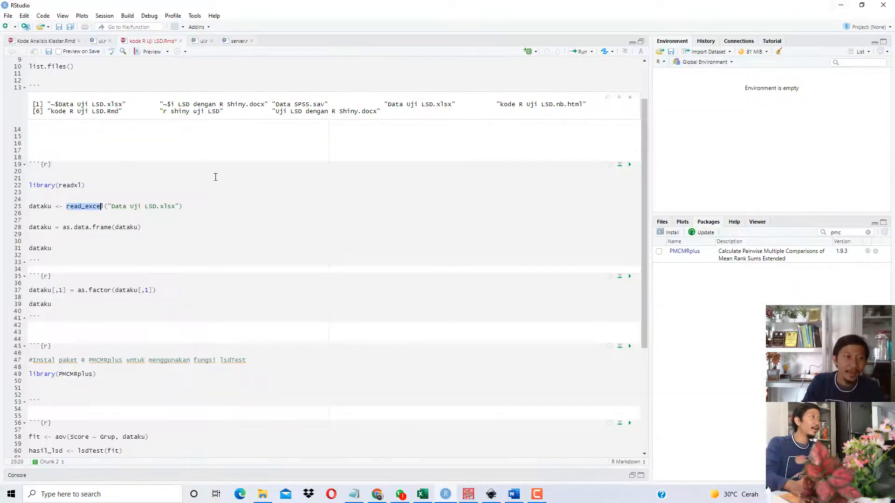
Match the file name in the read_excel call to the Data Uji LSD workbook in the project folder
click(124, 207)
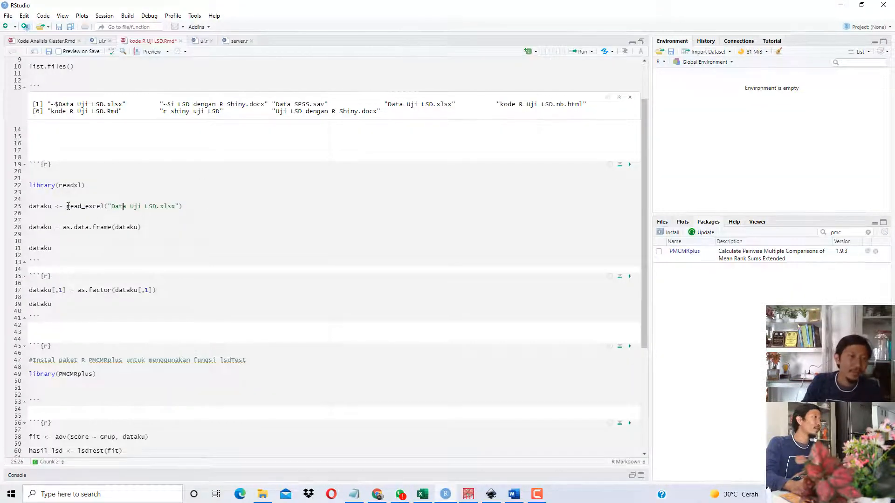
drag(68, 206, 101, 206)
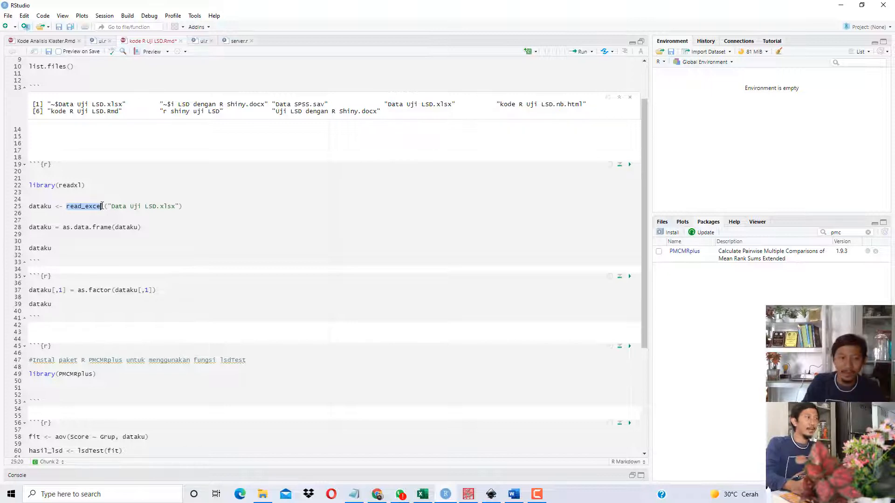
click(264, 494)
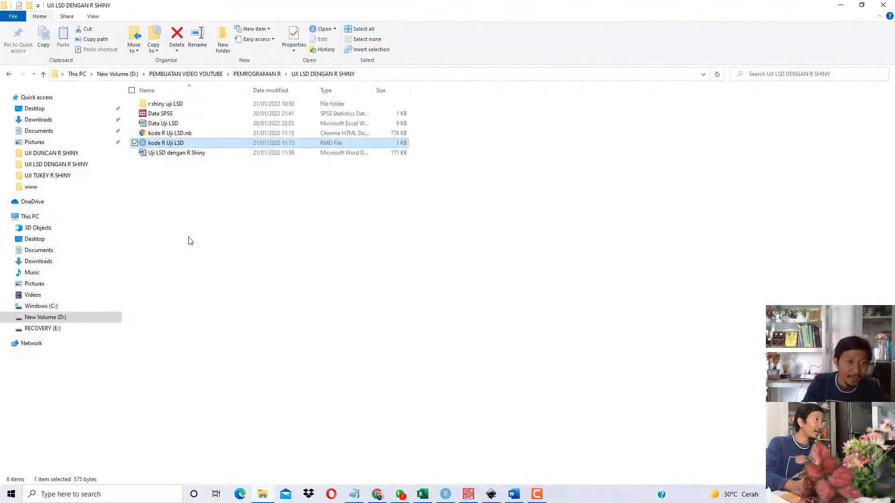
click(171, 124)
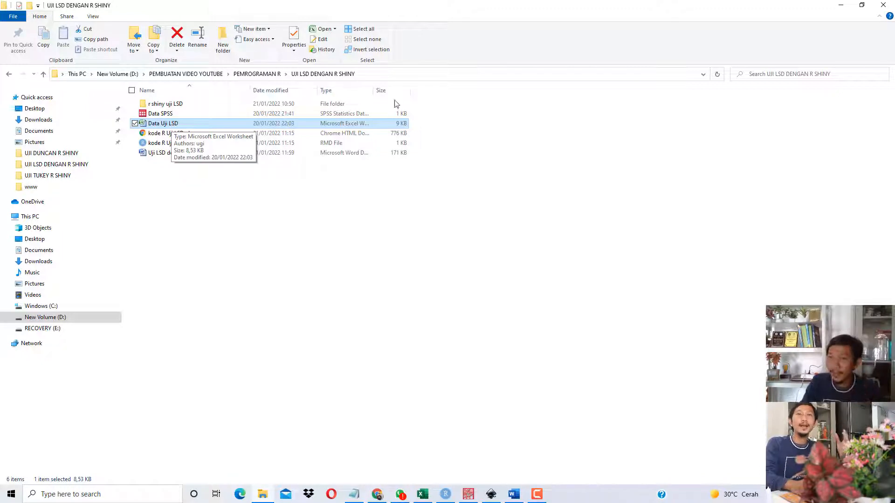
click(841, 6)
Run the chunk that reads Data Uji LSD.xlsx into dataku and converts it to a data frame
click(84, 212)
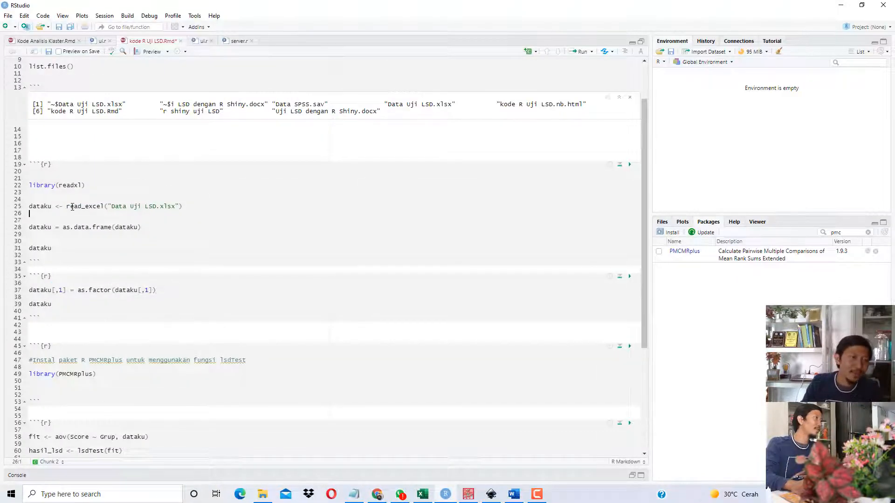
drag(71, 206, 27, 207)
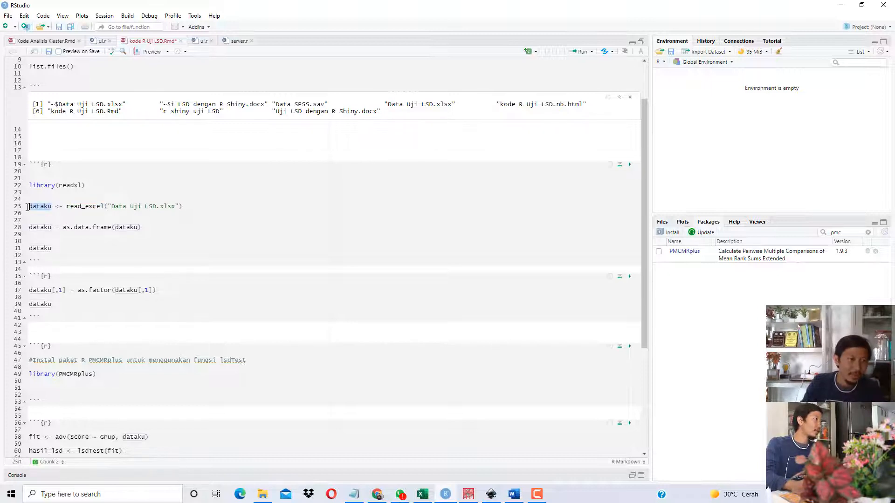
drag(70, 227, 149, 225)
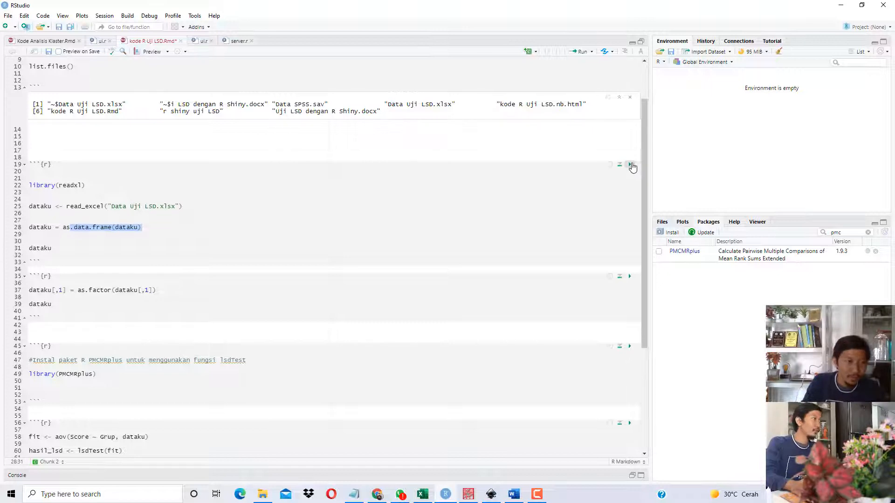
click(631, 166)
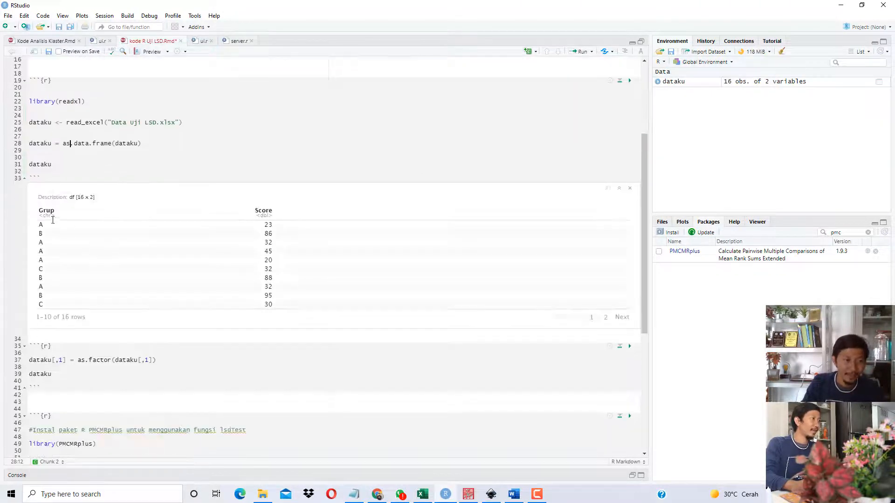
Examine the Grup and Score columns and their data types in the dataku output
drag(42, 211, 260, 230)
click(48, 214)
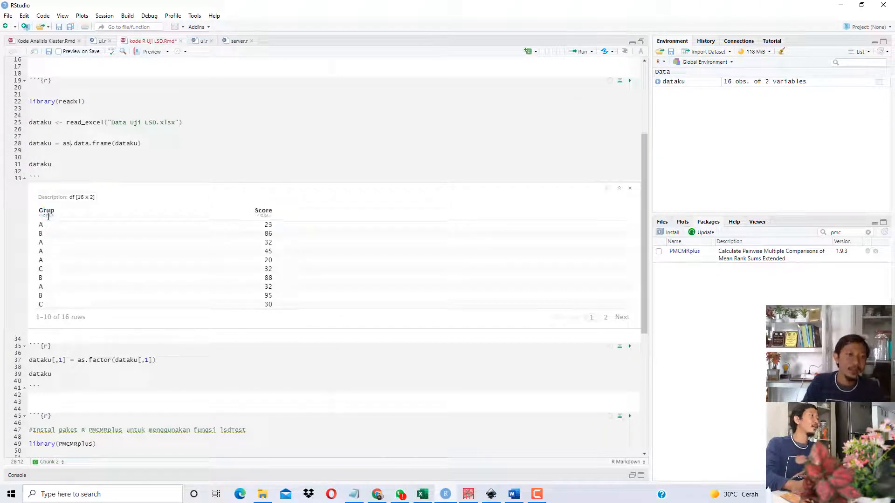
double_click(47, 211)
click(268, 214)
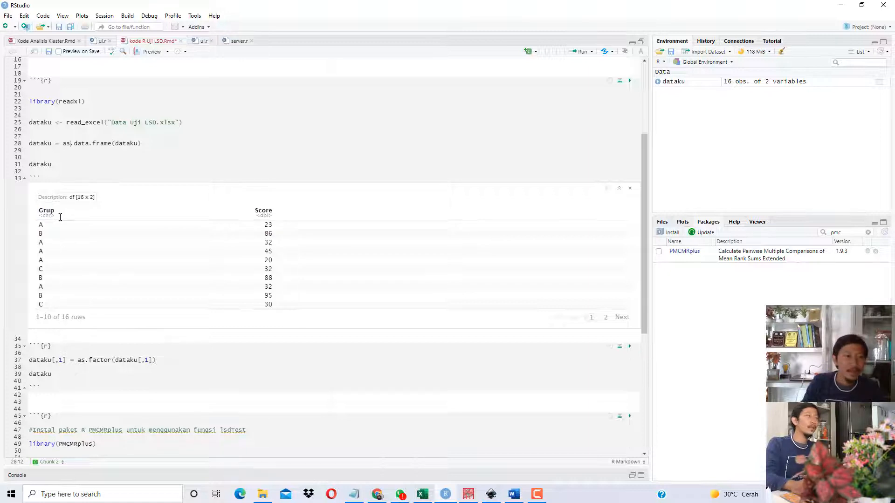
Run the chunk that converts the Grup column of dataku to a factor, and compare its data type before and after
drag(41, 213, 49, 214)
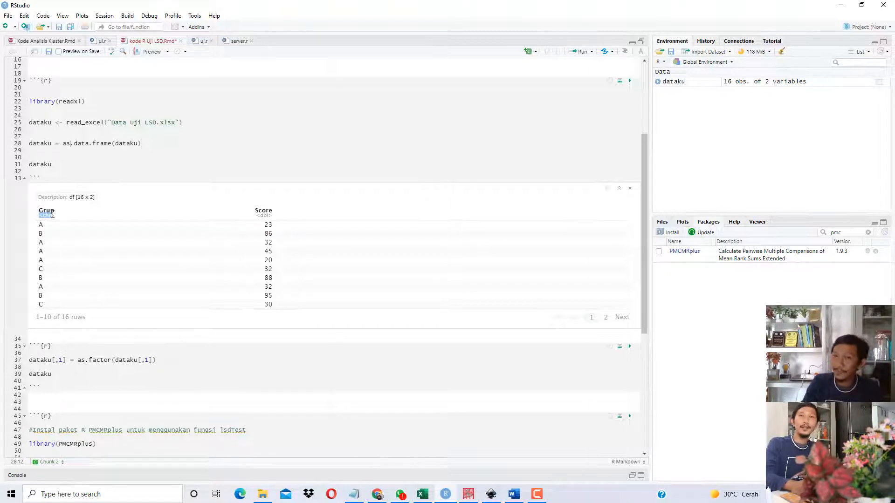
drag(257, 213, 269, 217)
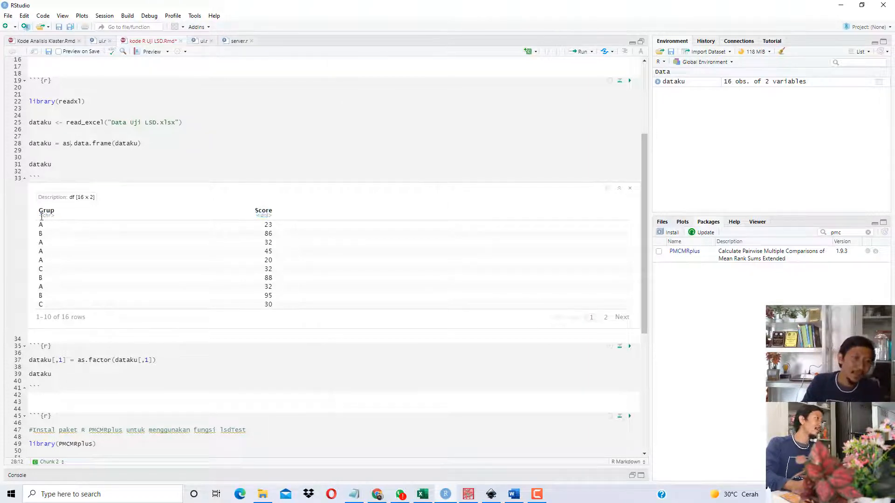
drag(41, 217, 54, 217)
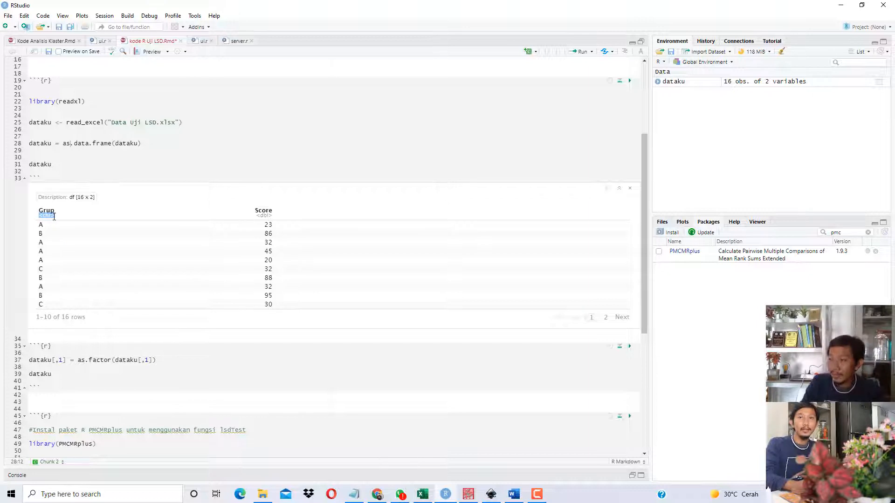
scroll(75, 247, down, 3)
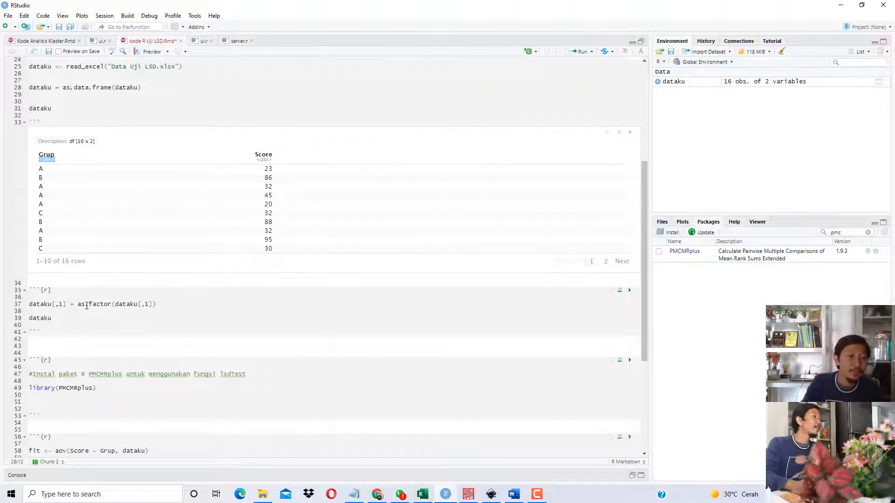
drag(86, 305, 104, 307)
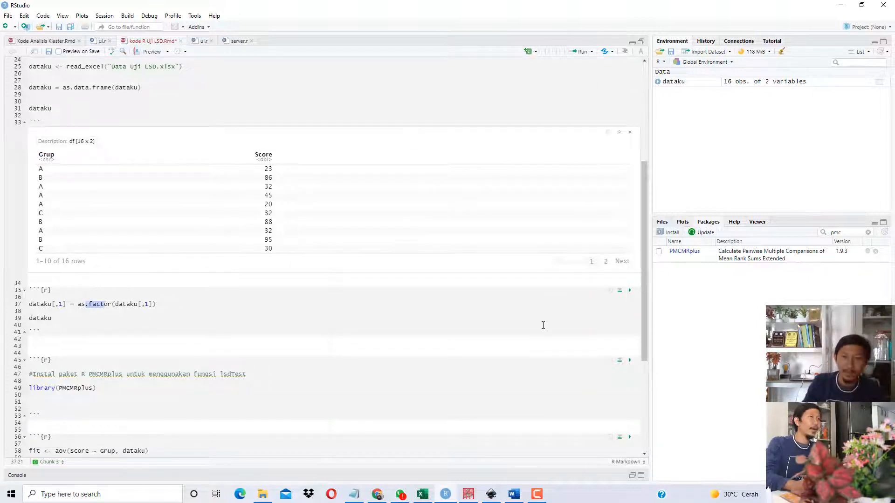
click(629, 290)
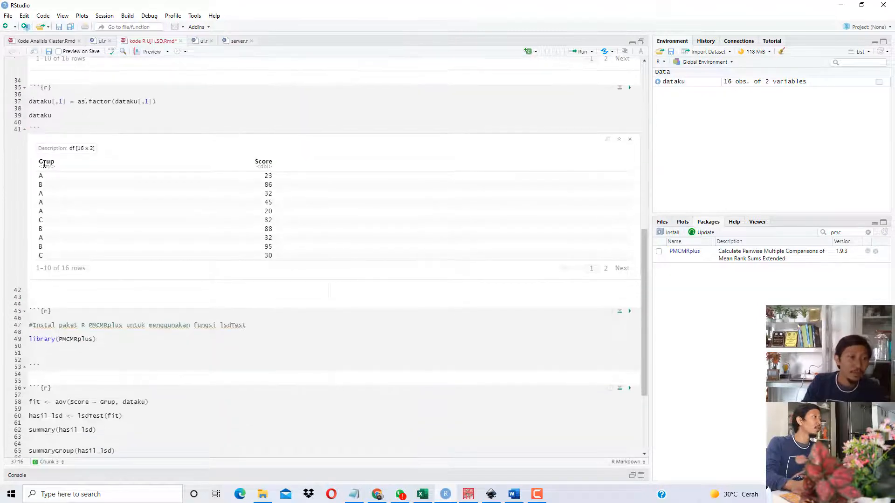
mouse_move(43, 161)
mouse_down()
mouse_move(56, 160)
mouse_move(53, 169)
mouse_up()
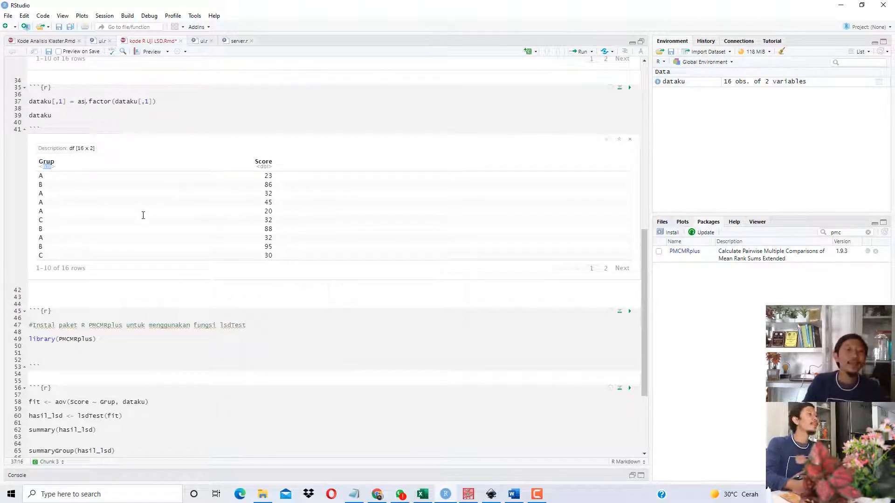
Run the chunk that loads the PMCMRplus package, which is needed for the lsdTest function
scroll(144, 215, down, 3)
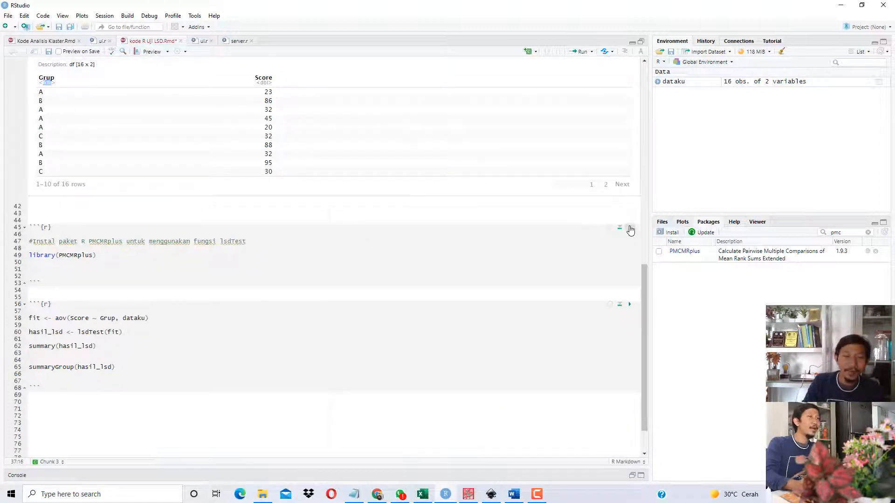
click(630, 227)
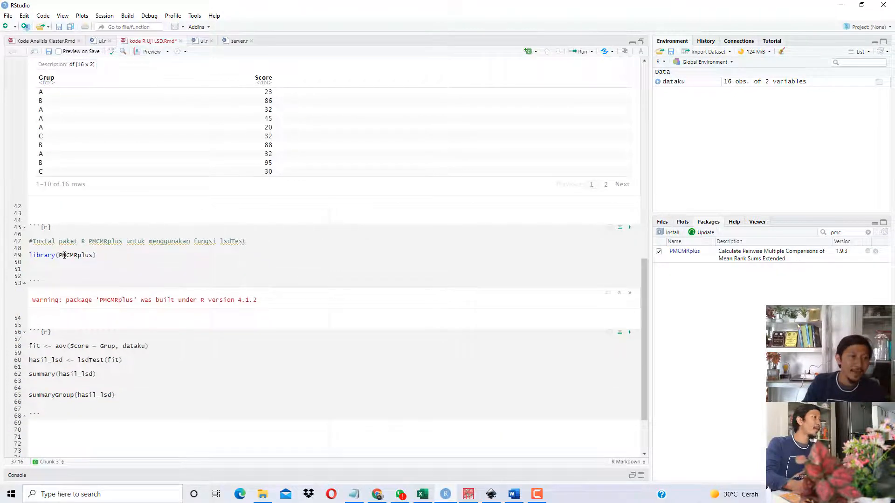
drag(60, 256, 92, 257)
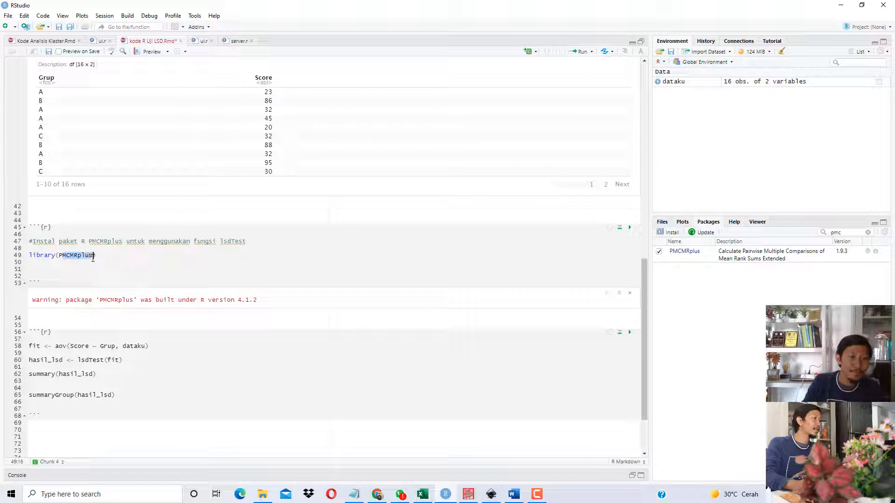
drag(247, 241, 222, 242)
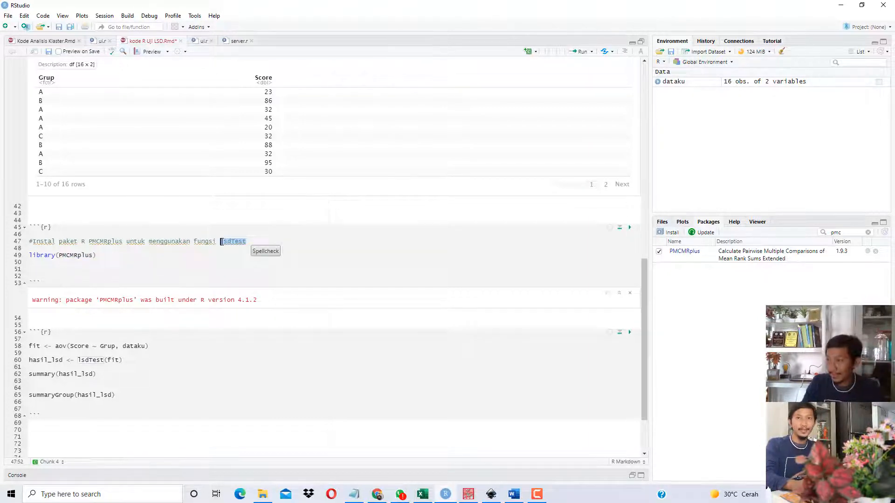
Examine the aov model of Score by Grup and the lsdTest, summary and summaryGroup calls in the last chunk
scroll(227, 231, down, 3)
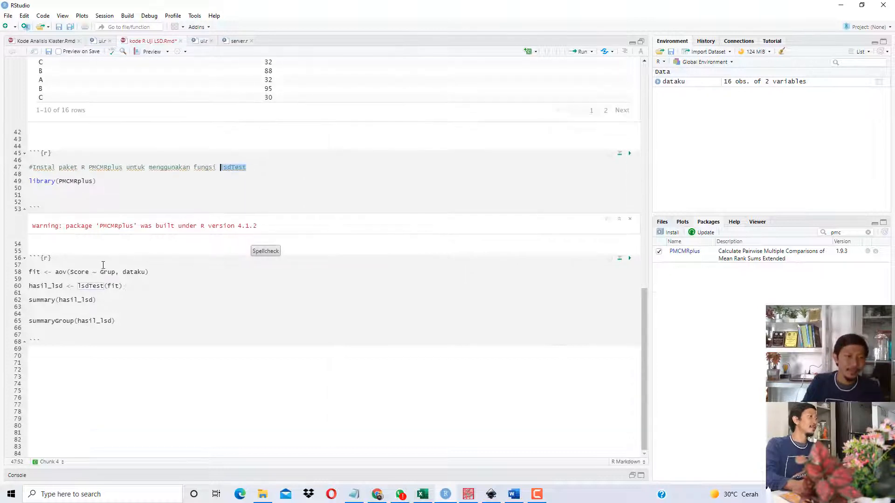
drag(103, 265, 113, 321)
click(89, 285)
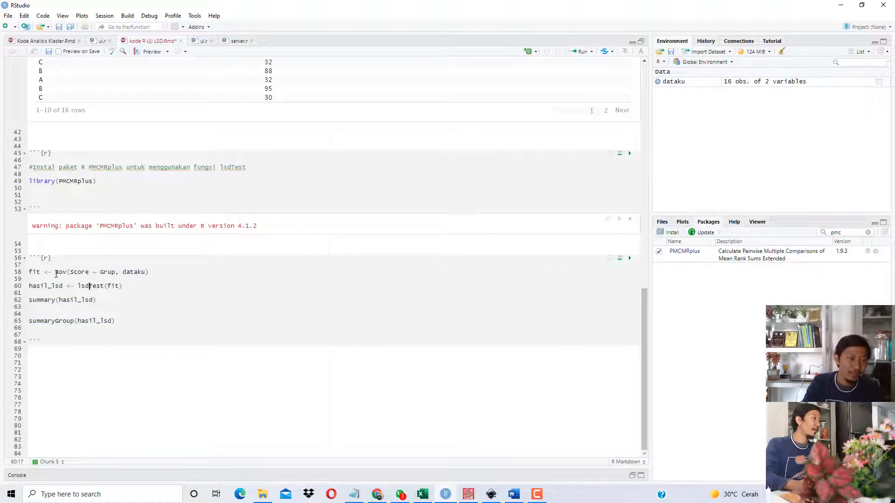
double_click(59, 272)
click(81, 280)
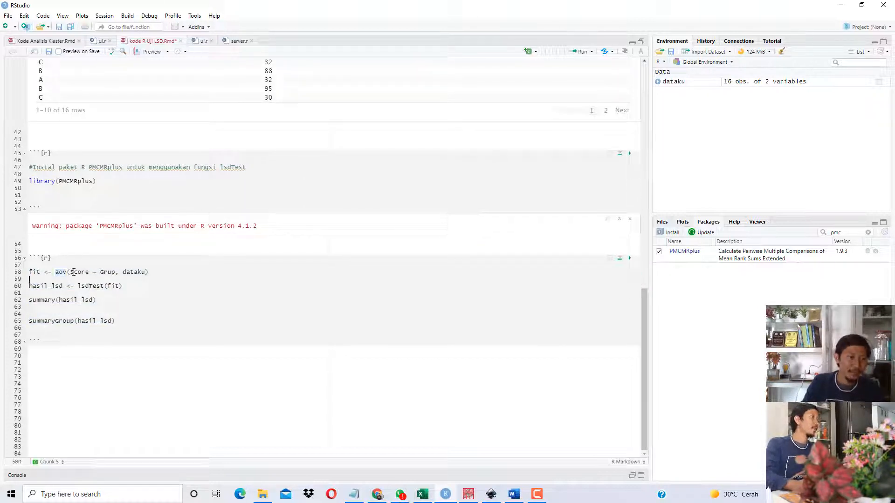
drag(73, 271, 144, 271)
click(41, 271)
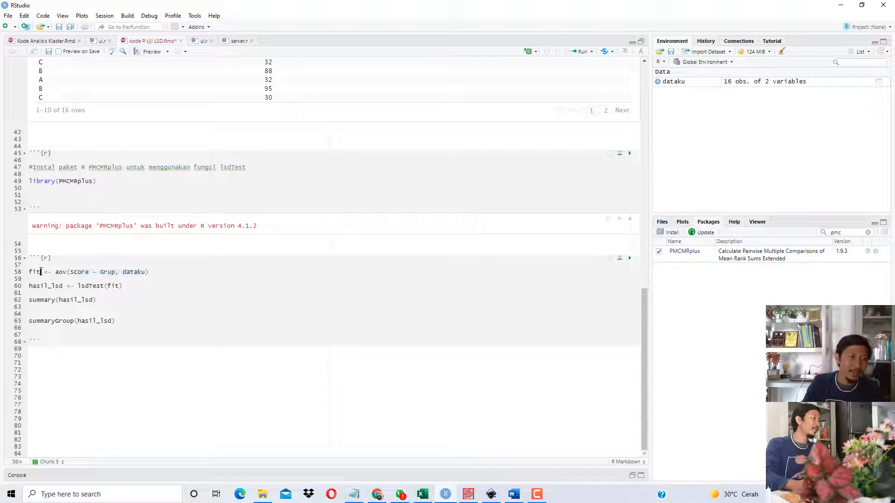
drag(41, 272, 28, 272)
click(95, 279)
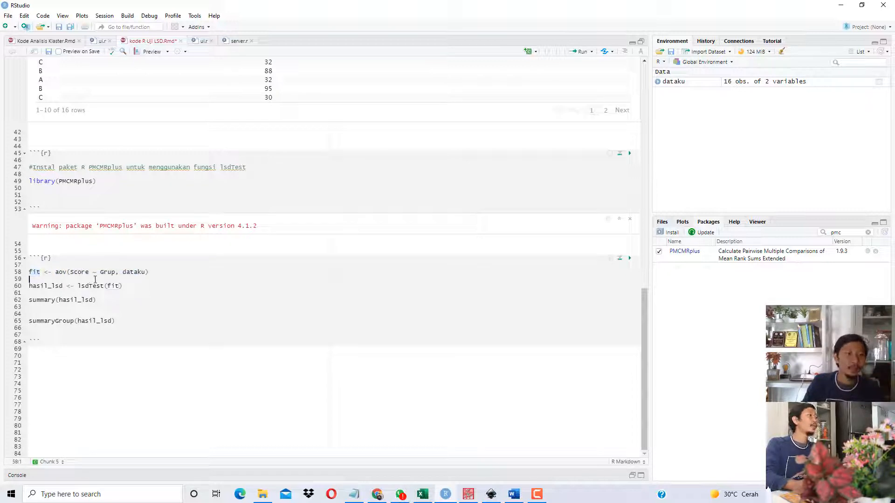
drag(78, 286, 107, 286)
drag(132, 322, 33, 300)
click(52, 311)
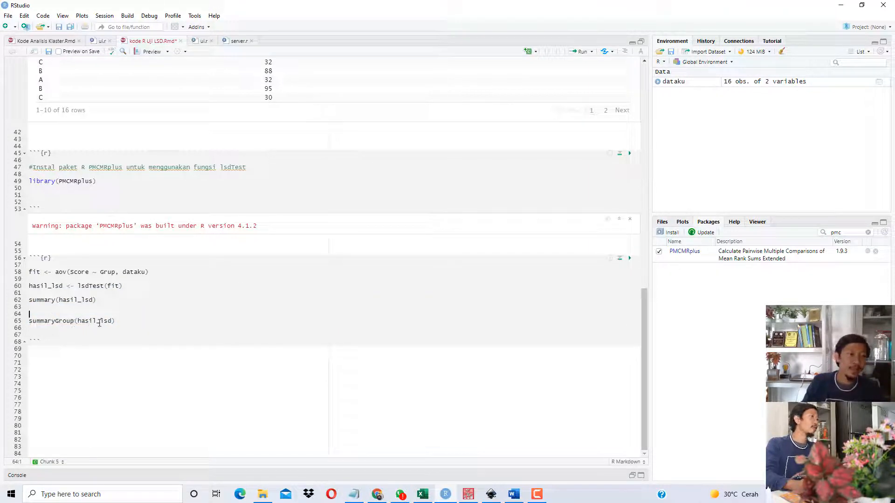
click(123, 303)
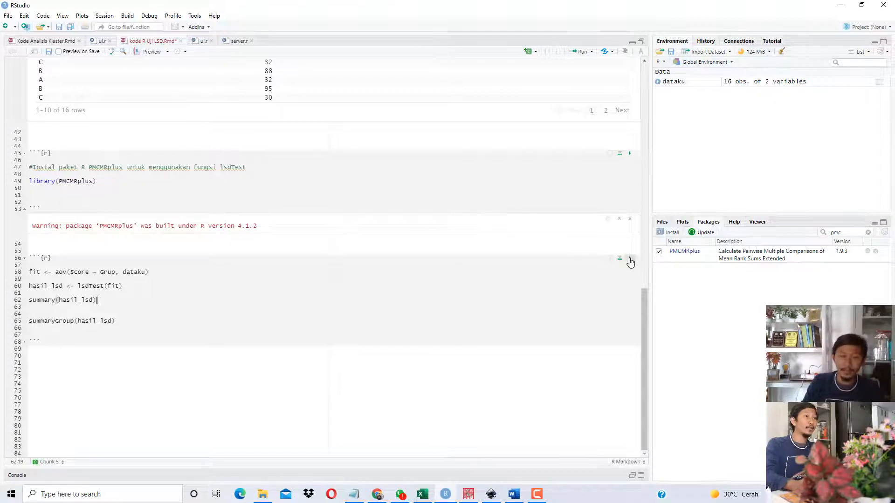
Run the LSD test chunk to view its console output, pairwise comparisons and group summary table, and save the notebook
click(630, 258)
click(57, 211)
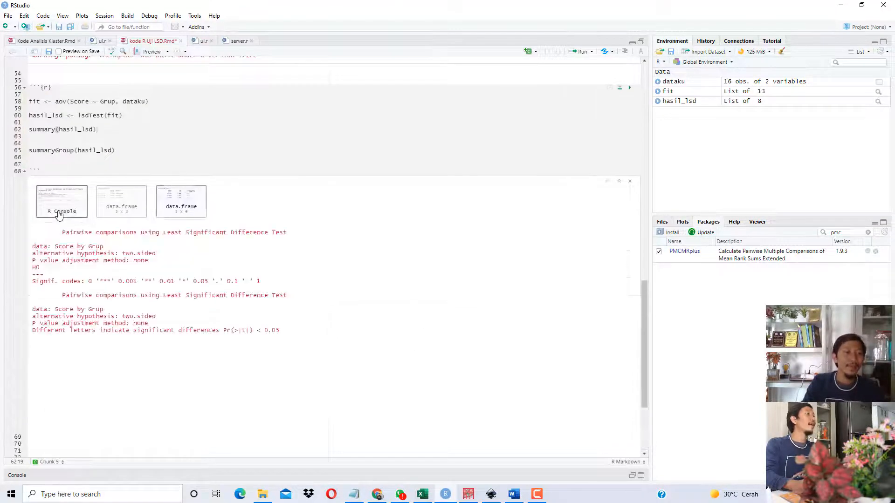
click(144, 193)
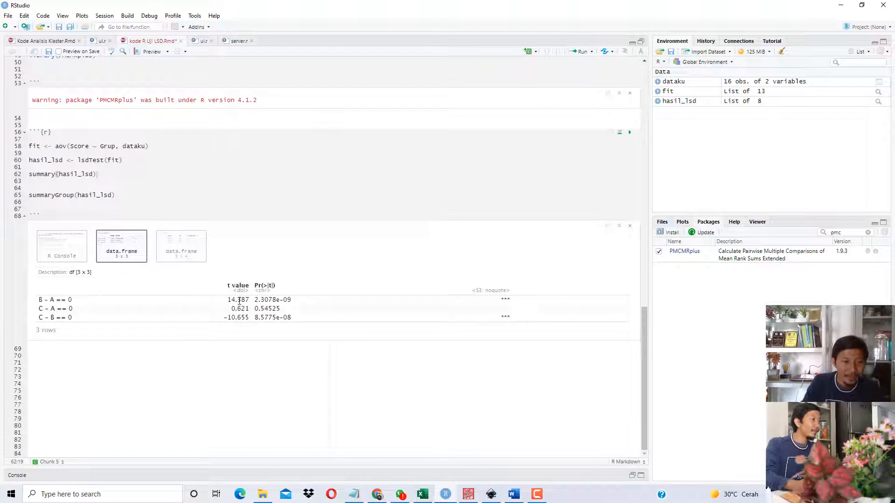
drag(238, 302, 254, 308)
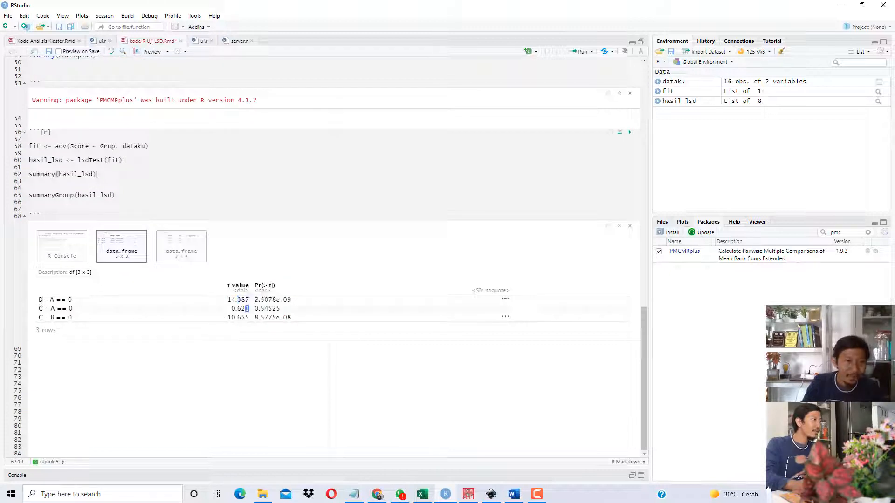
drag(39, 301, 55, 309)
drag(255, 308, 276, 308)
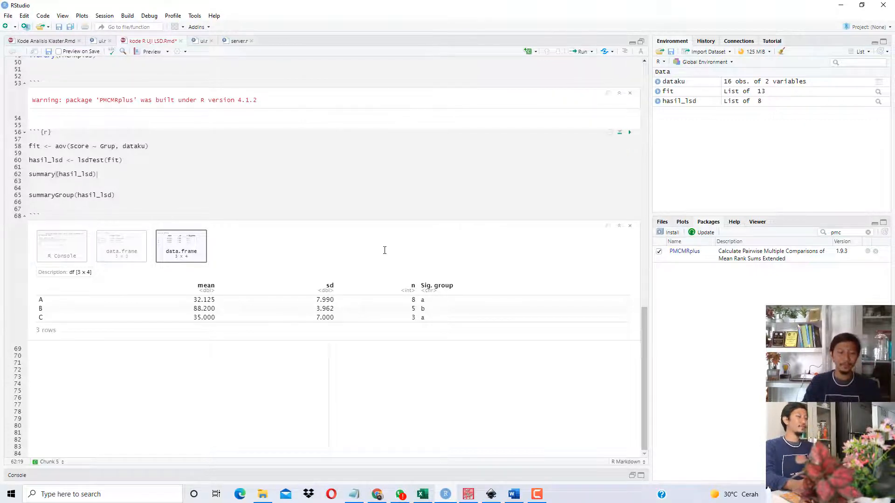
key(ctrl+s)
click(537, 494)
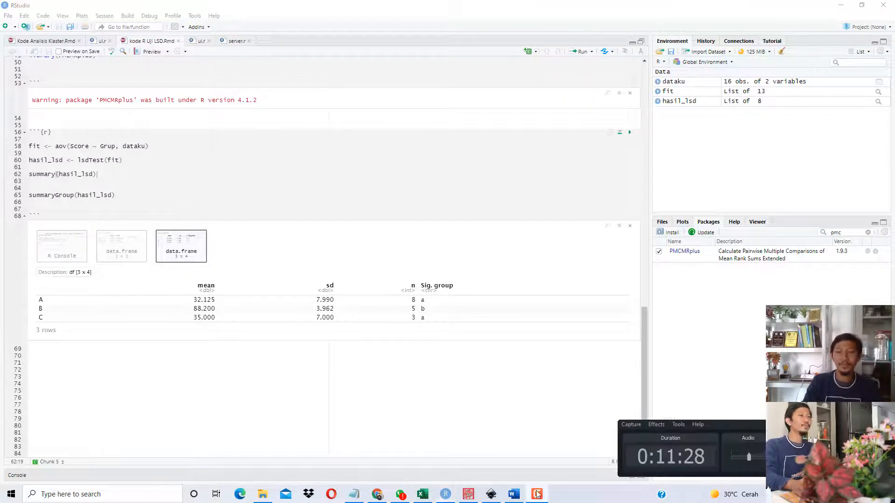
drag(715, 425, 459, 337)
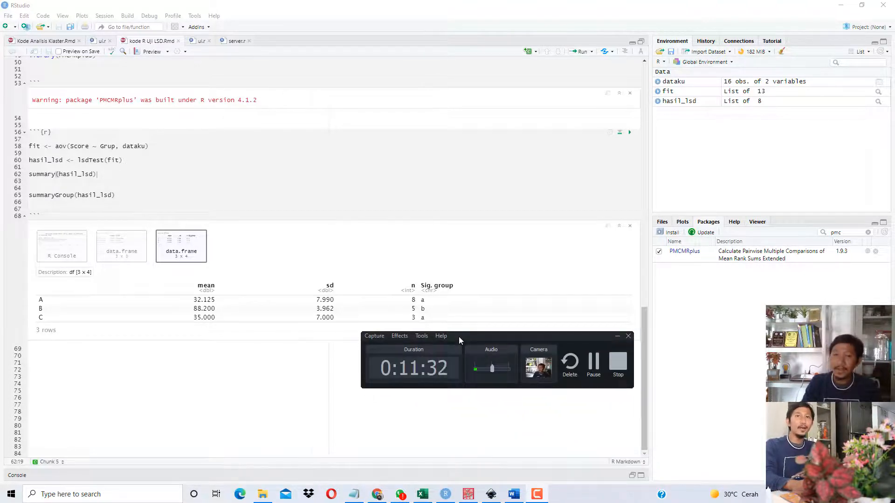
click(620, 363)
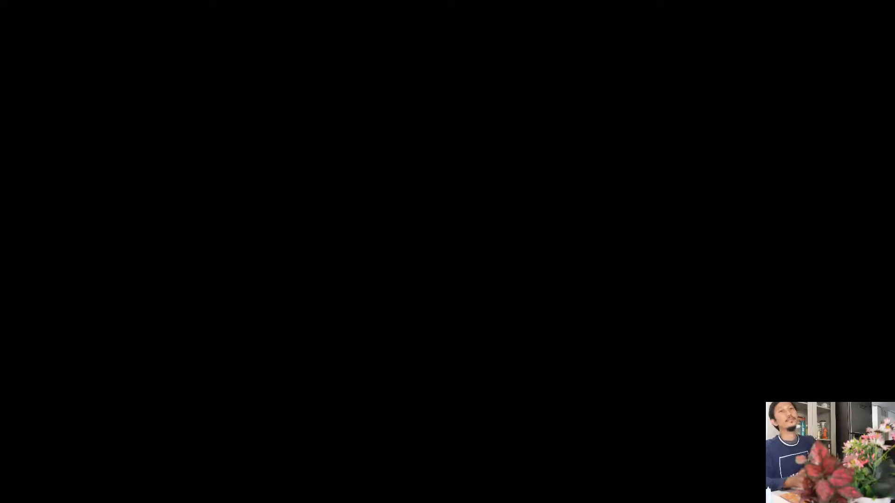